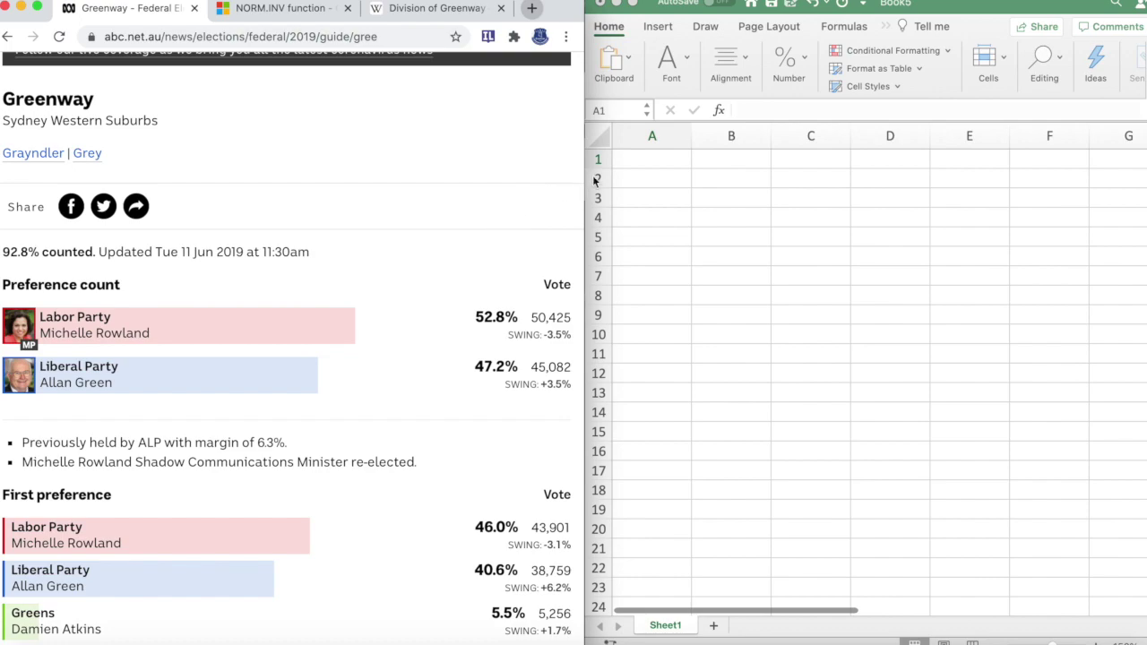
Step: Enter Labor and Liberal in A1:A2 with vote counts =50425 and =45082 in B1:B2
click(636, 163)
text(Labor)
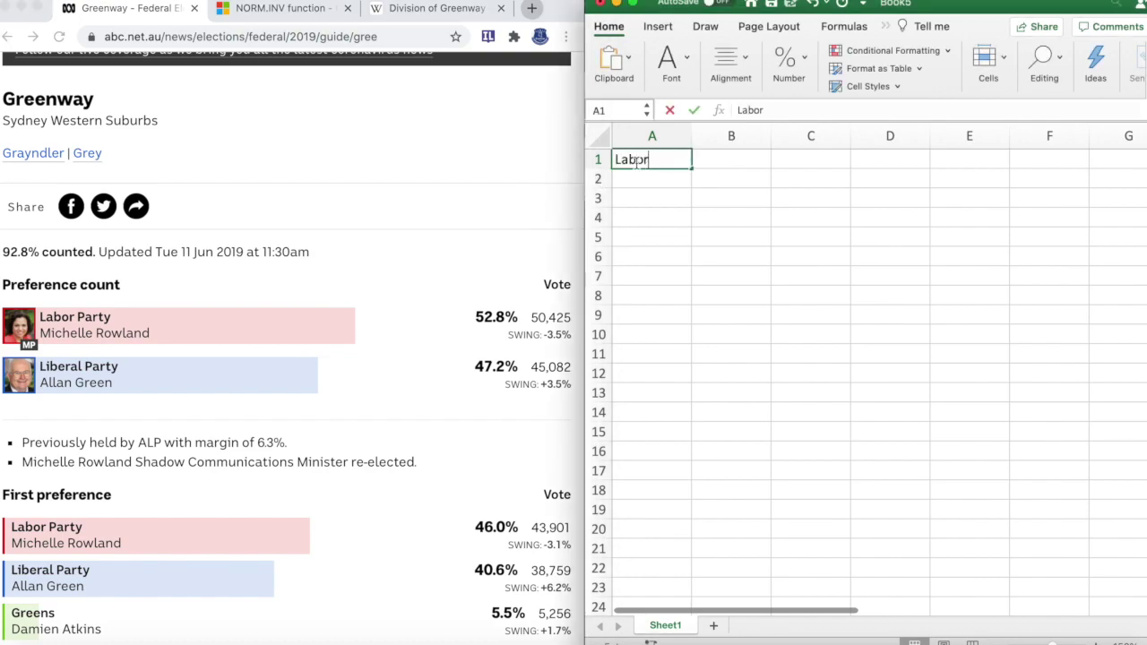
key(Return)
text(Liberal)
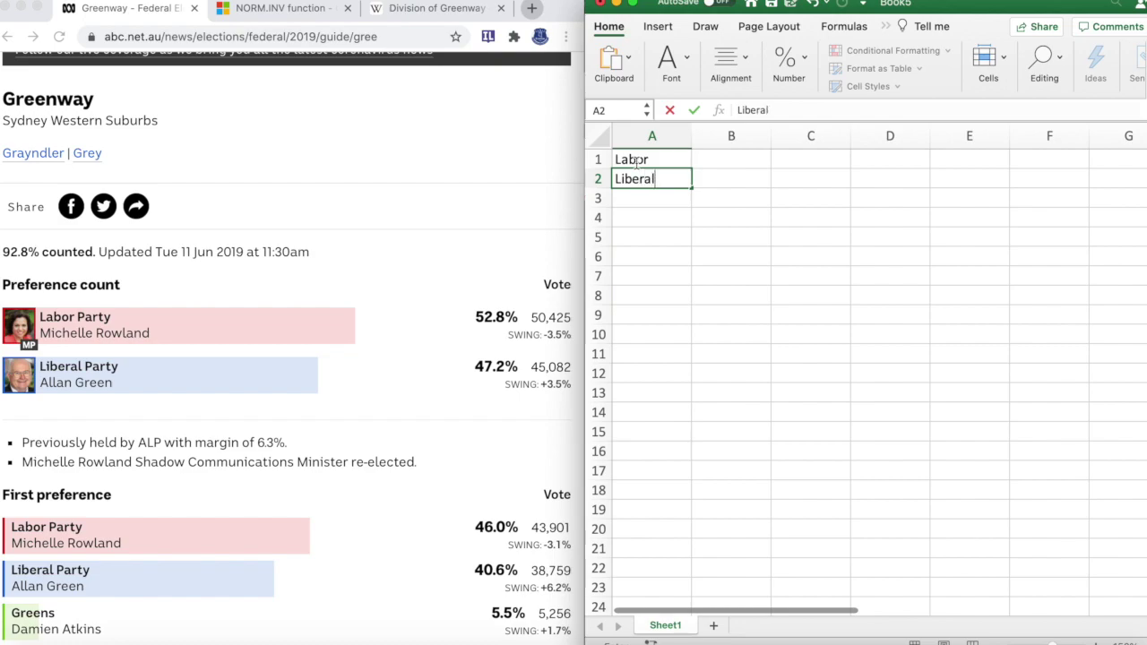
key(Tab)
key(Up)
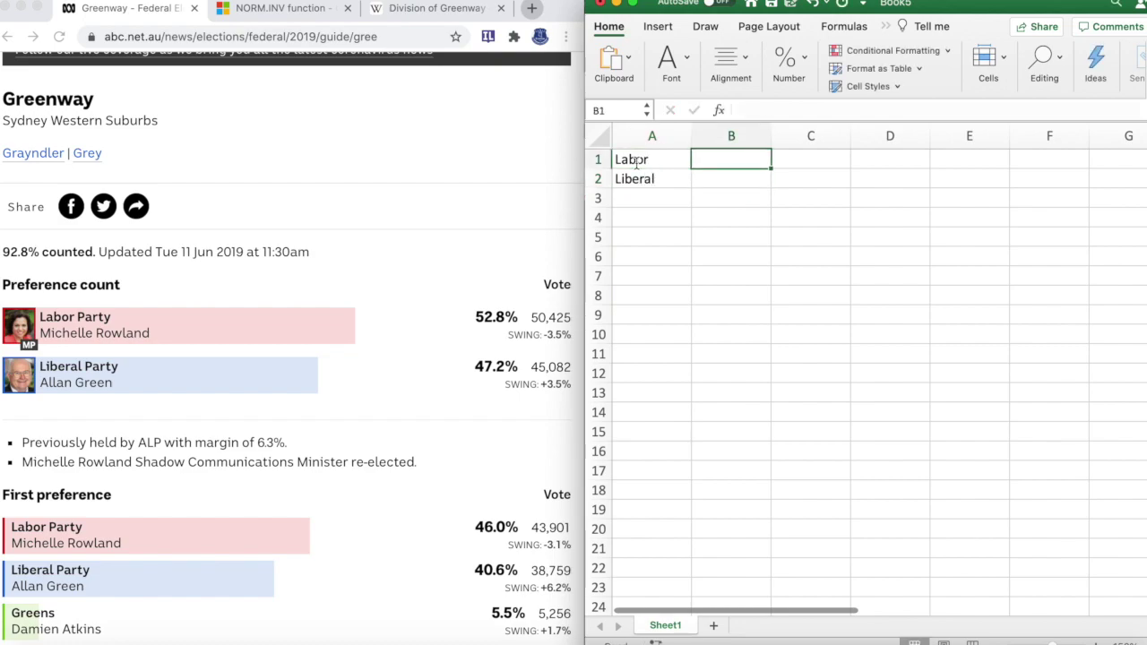
text(=)
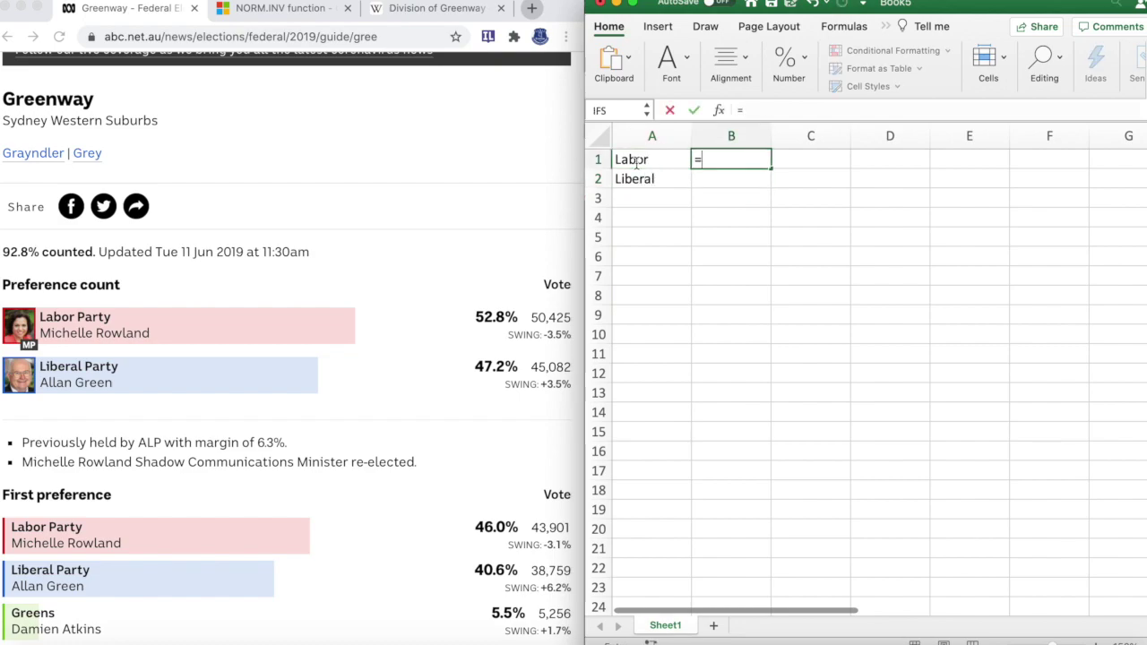
text(50425)
key(Return)
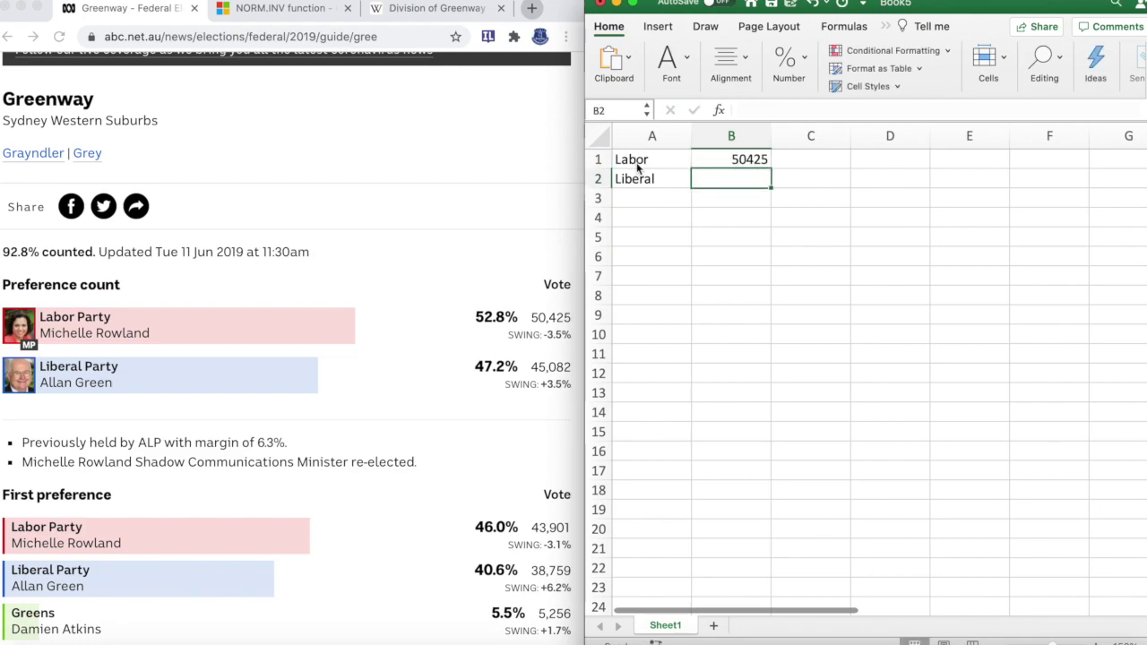
text(=45)
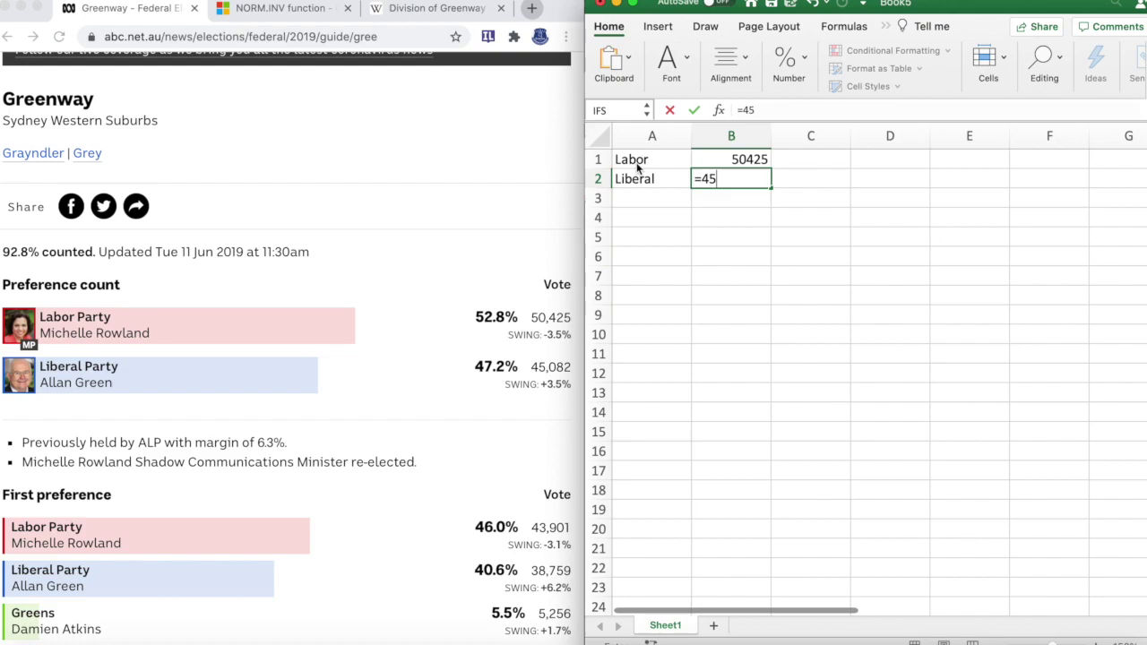
text(082)
key(Return)
key(Right)
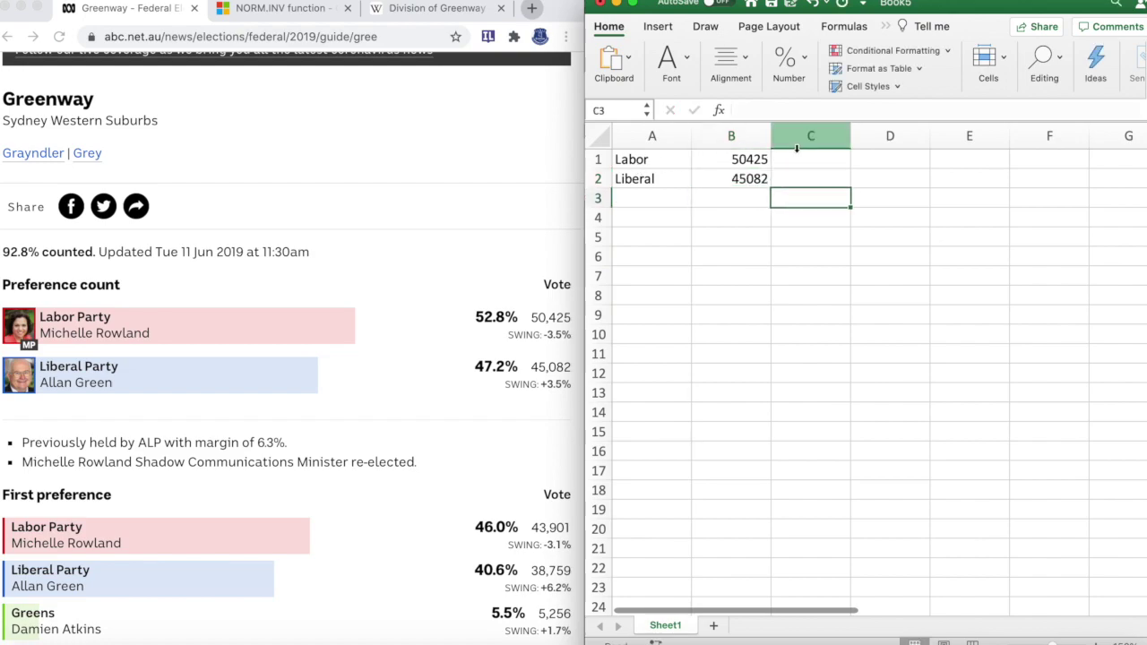
Step: Enter the swing value =0.035 in cell C1
click(800, 157)
text(=)
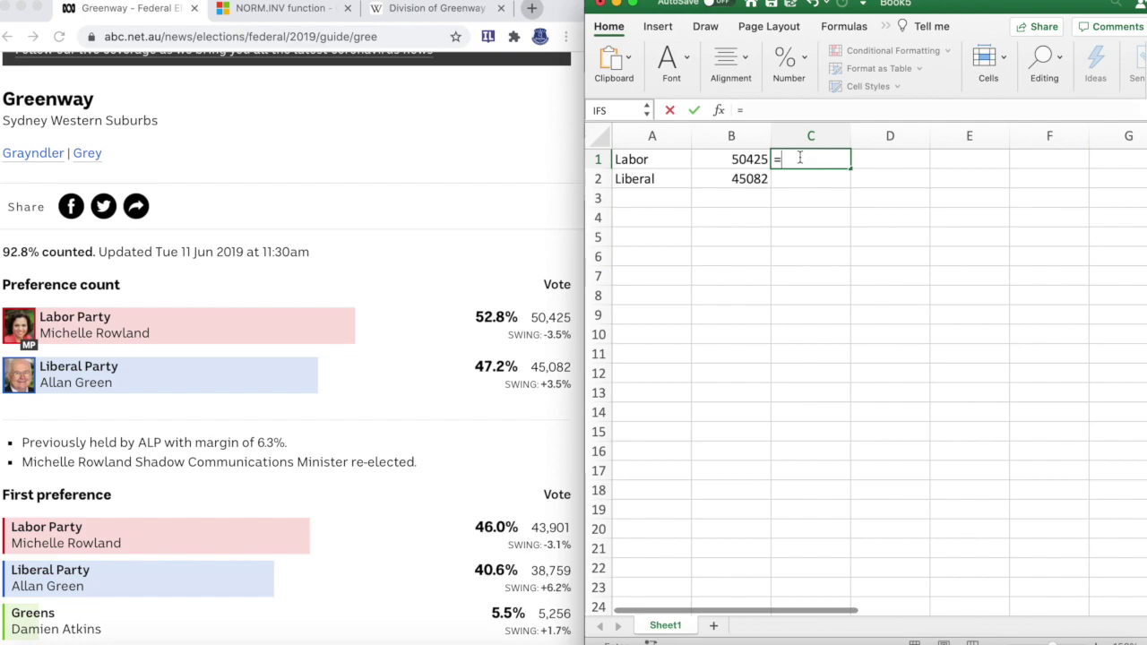
text(0.035)
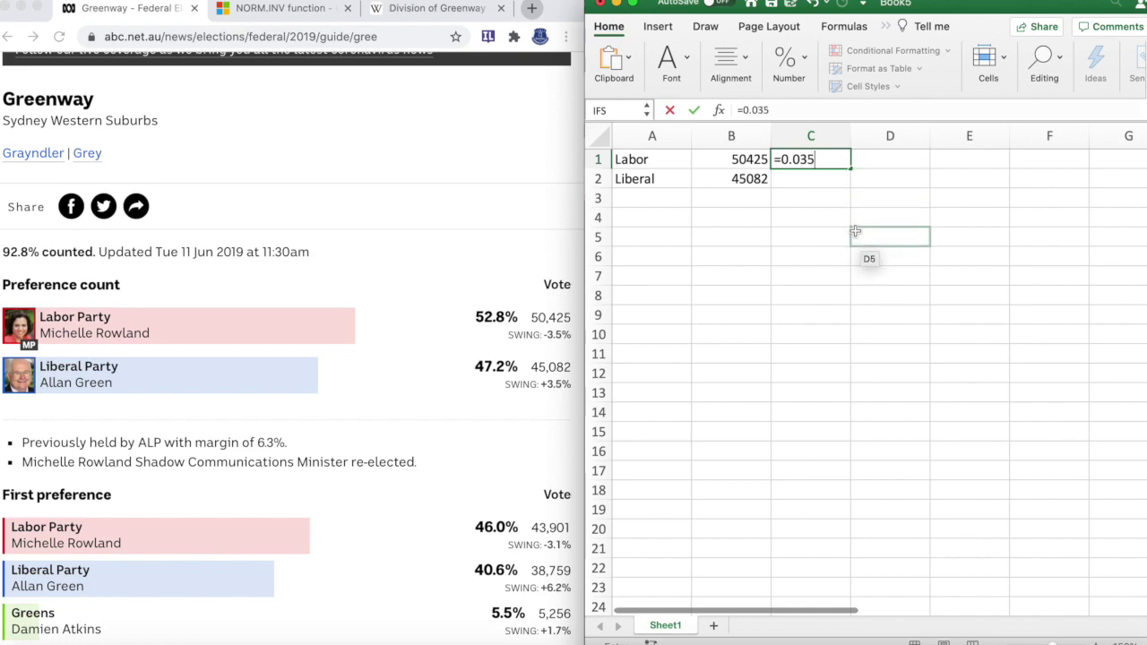
key(Return)
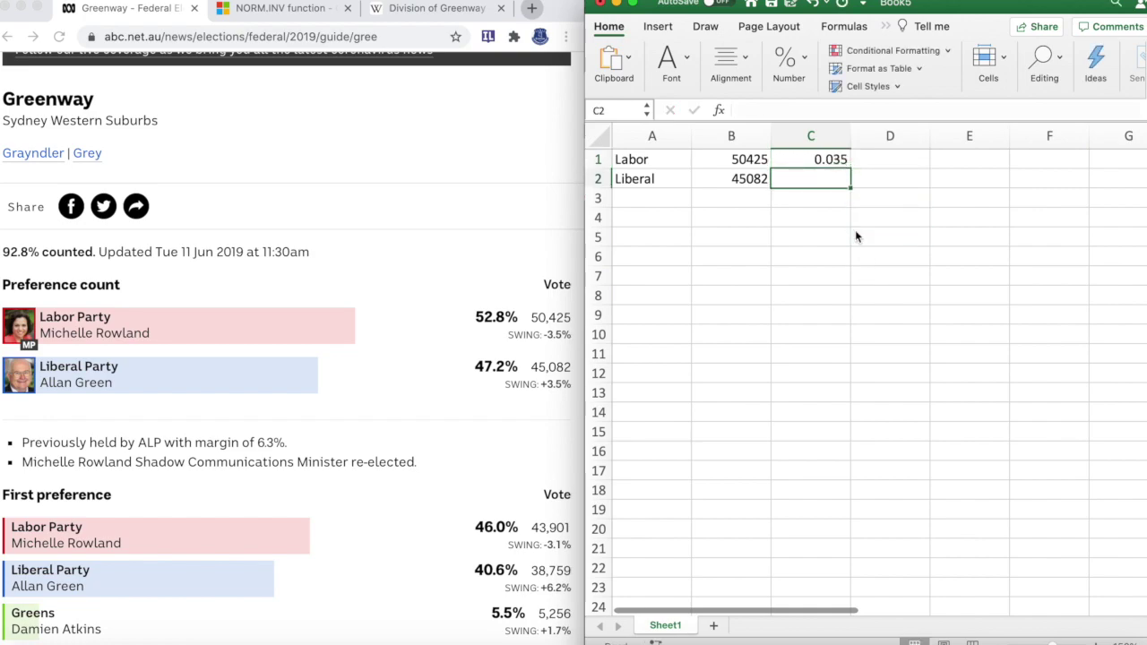
Step: Total both vote counts in C2 with =sum(B1:B2), giving 95507
text(=sum()
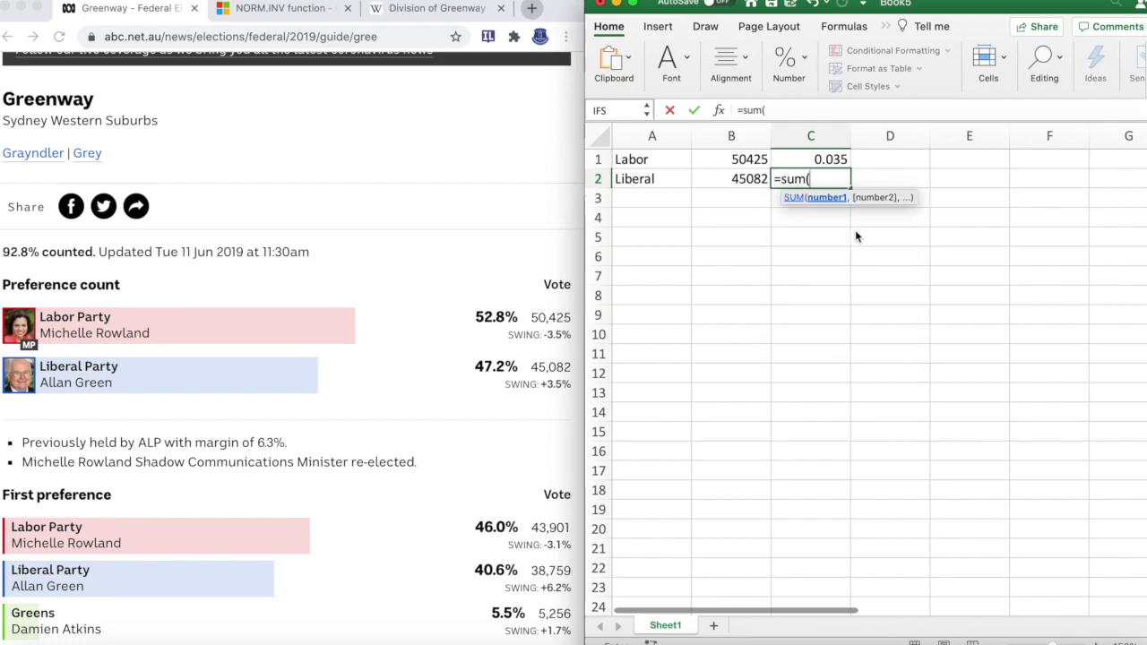
drag(751, 159, 759, 179)
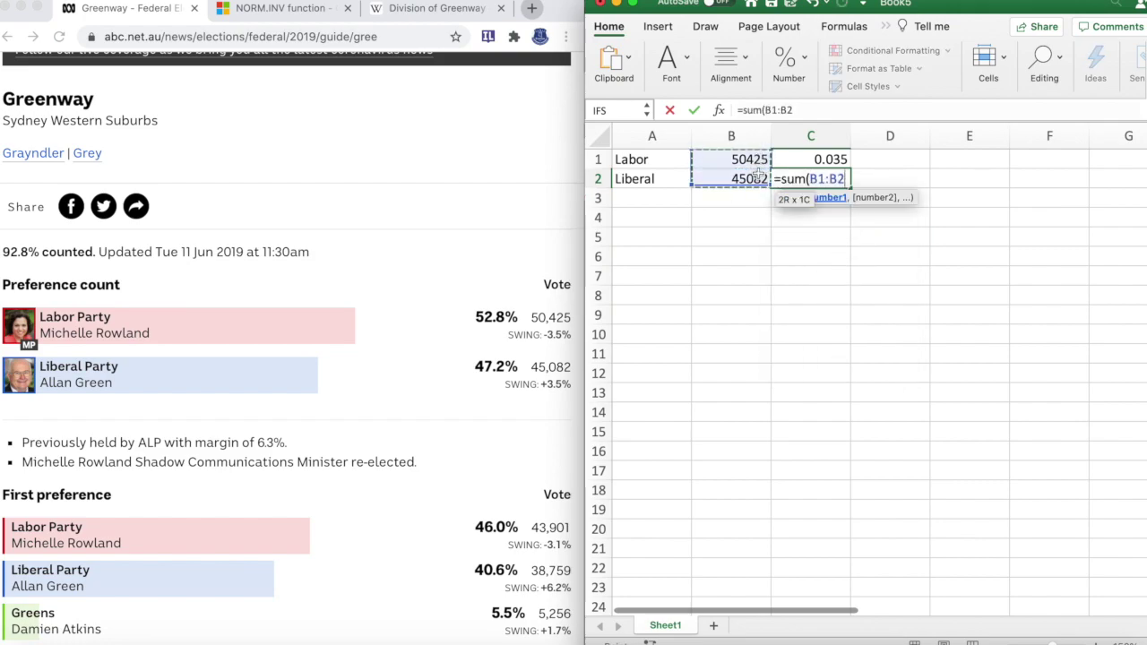
text())
key(Return)
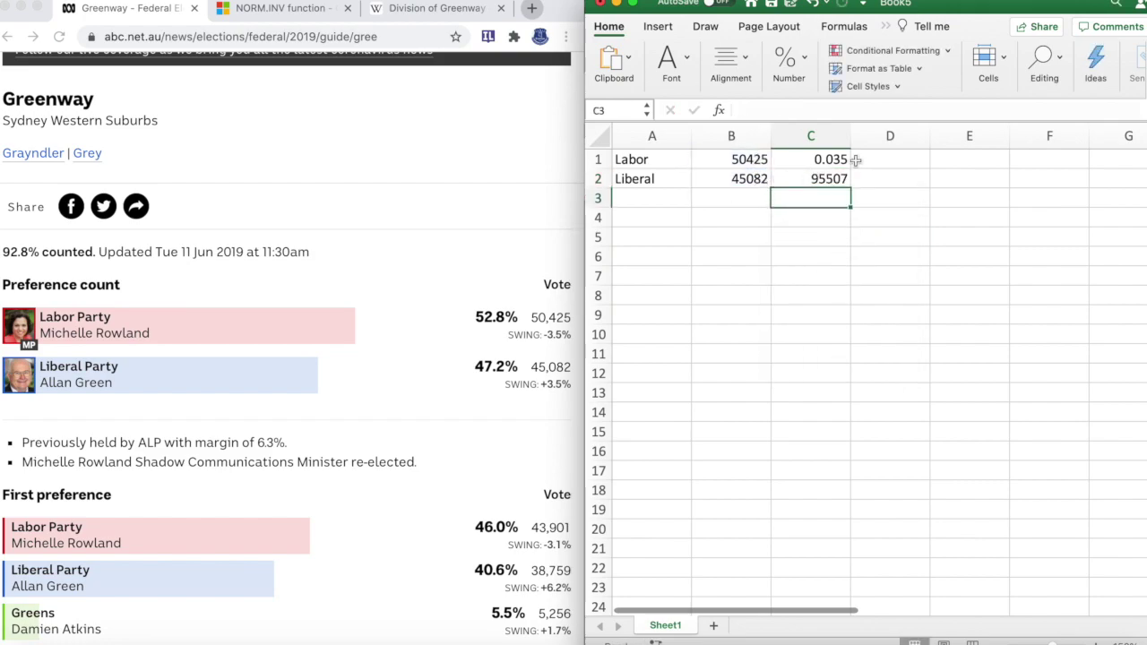
click(870, 158)
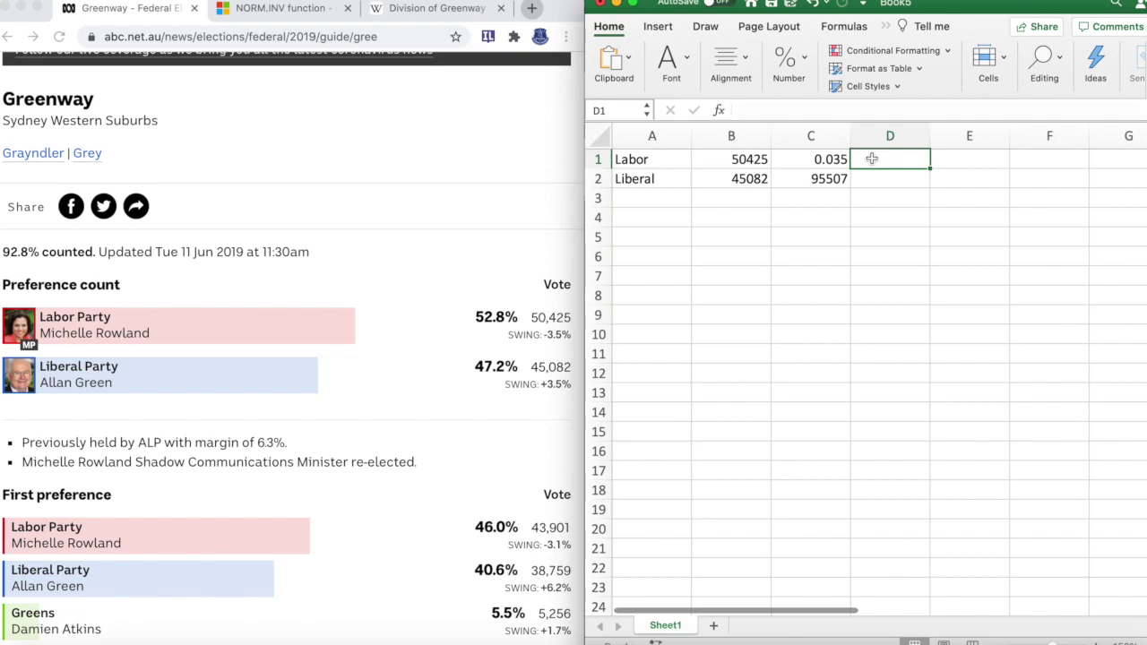
Step: Enter =C2*C1 in D1 to get the 3342.745 standard deviation
text(=)
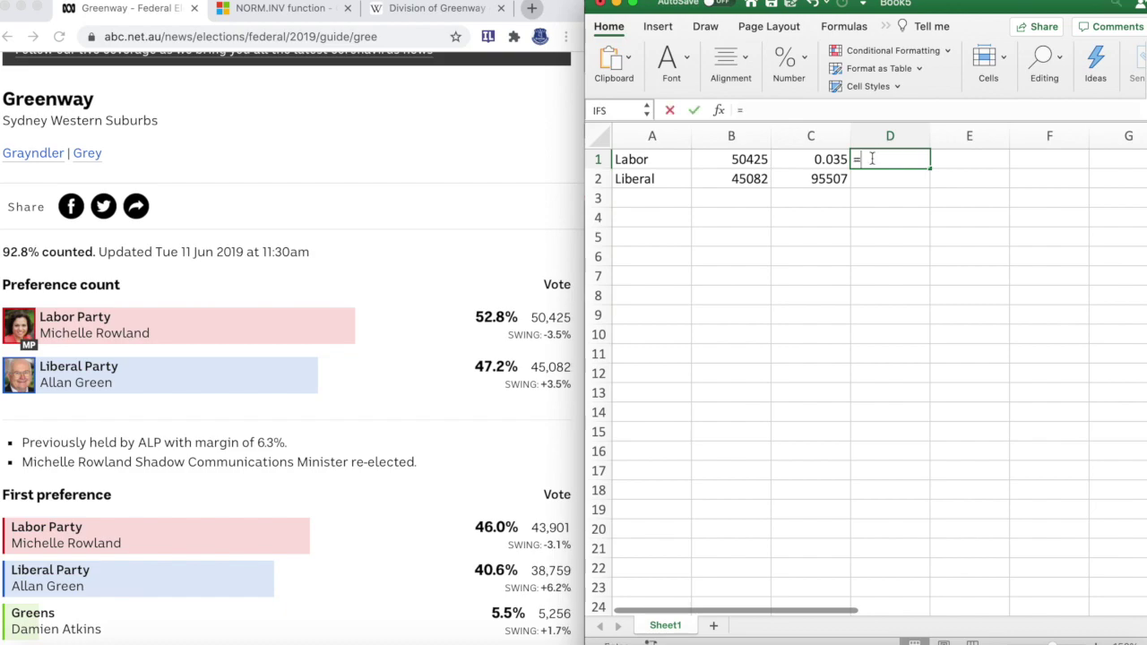
click(832, 178)
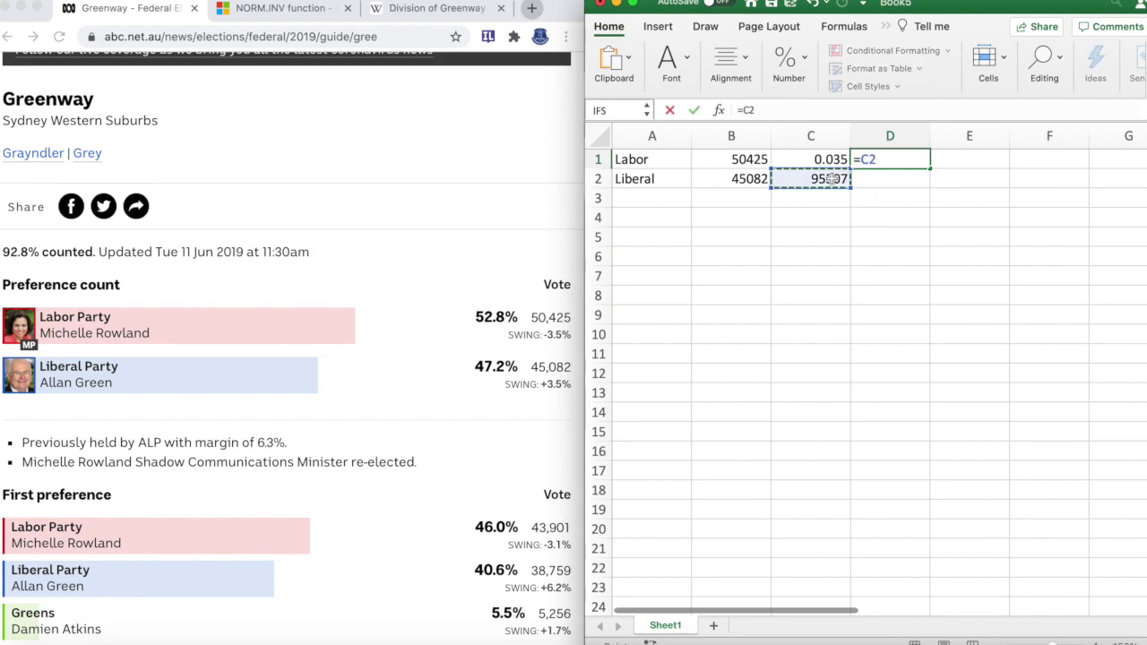
text(*)
click(819, 159)
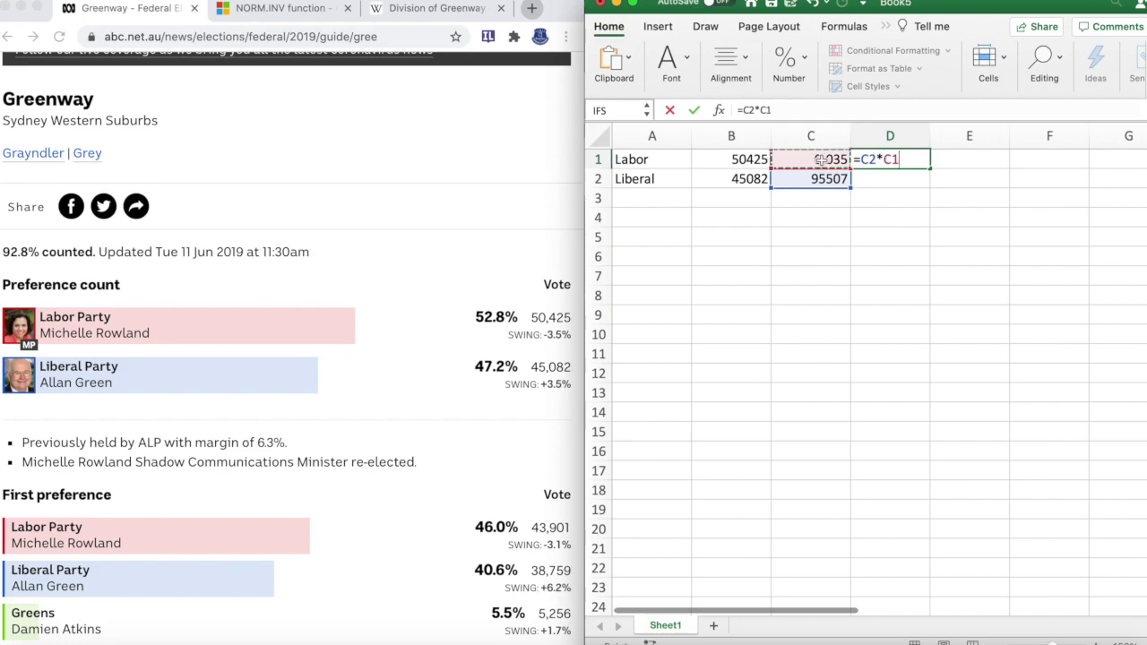
key(Return)
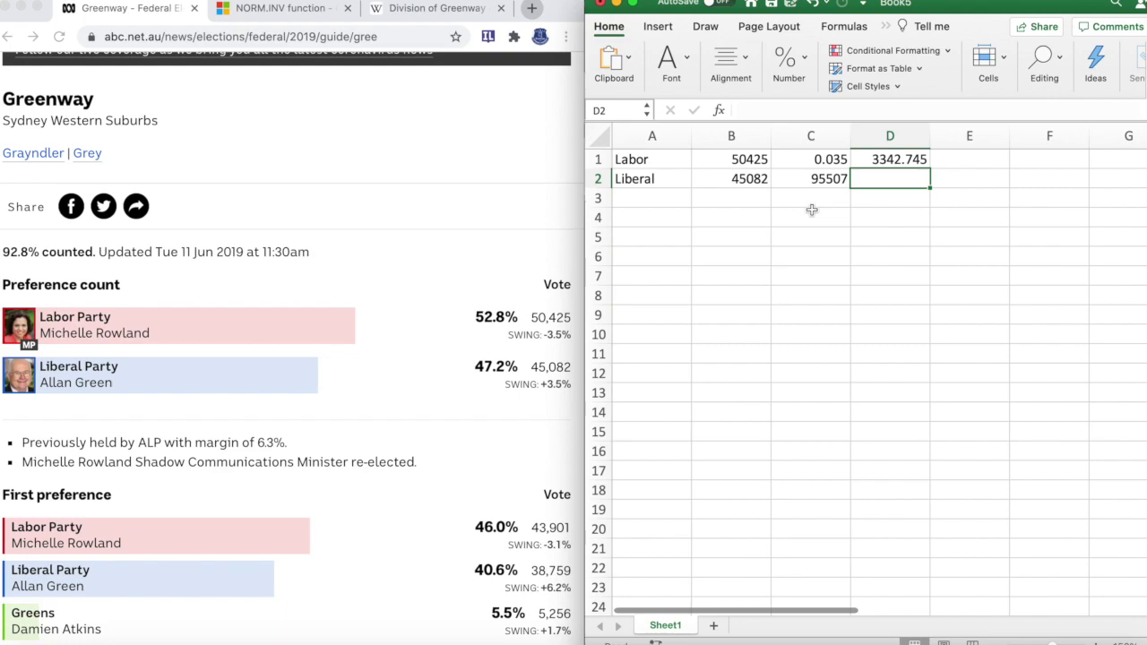
click(662, 218)
Step: Number the runs 1, 2, 3, 4 from A5 and extend the series down to row 1004
text(1)
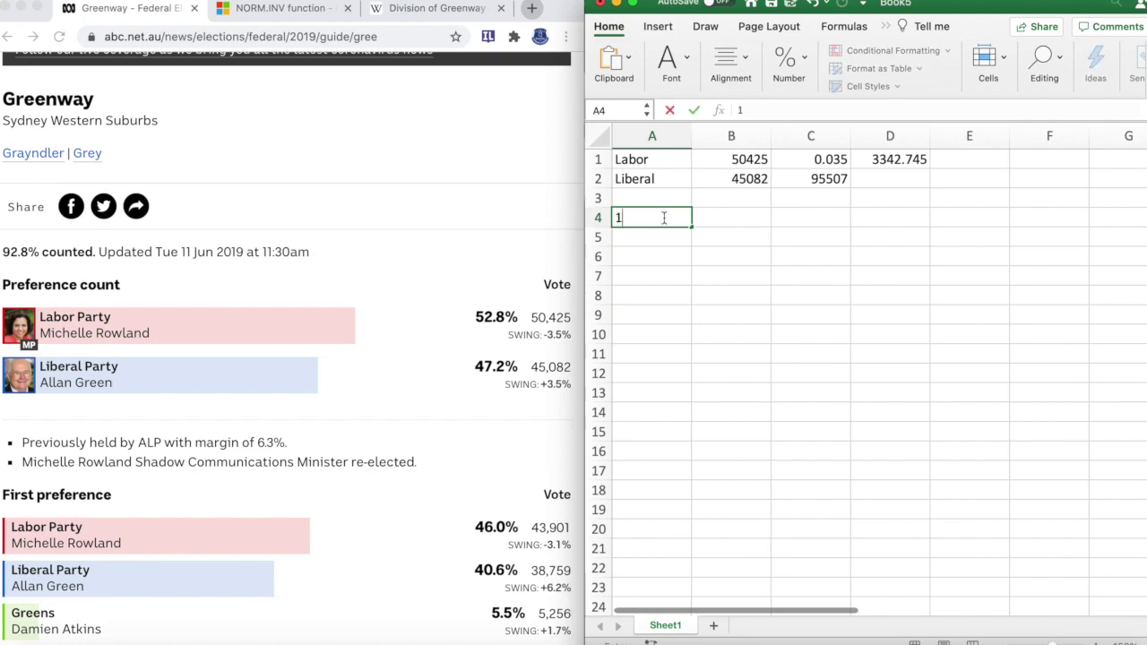
key(BackSpace)
key(Return)
text(1 2 3 4)
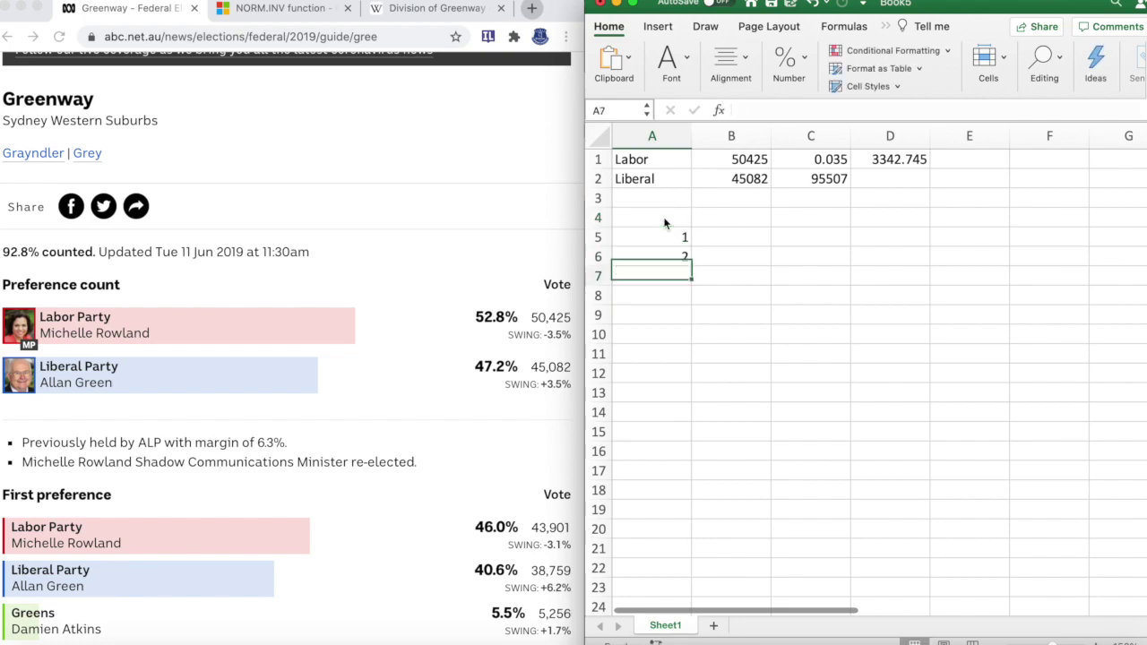
drag(663, 235, 687, 586)
scroll(806, 343, up, 10)
scroll(806, 343, up, 20)
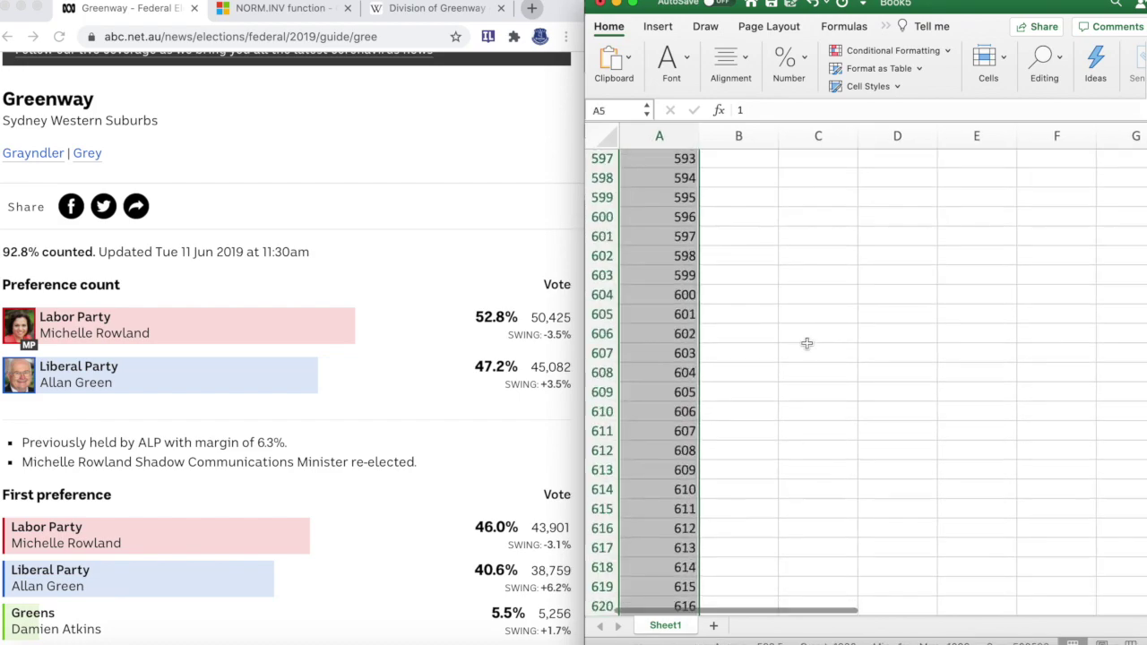
click(284, 9)
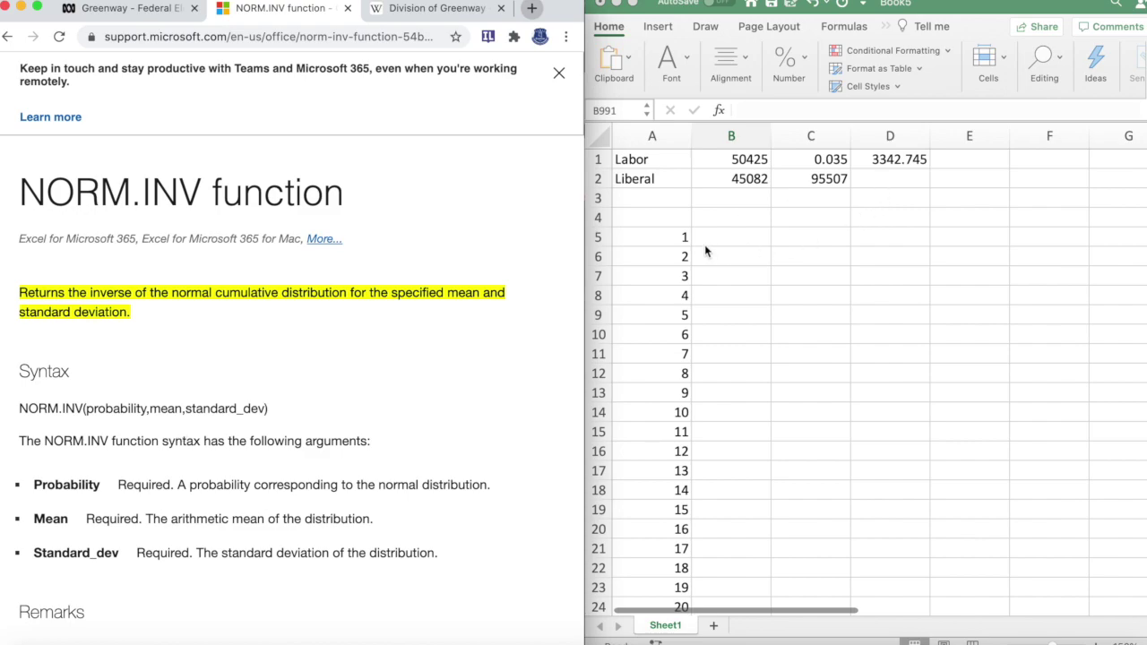
Step: Check the contents of B1, B2 and D1, then select B4 for the headings
click(753, 207)
click(740, 160)
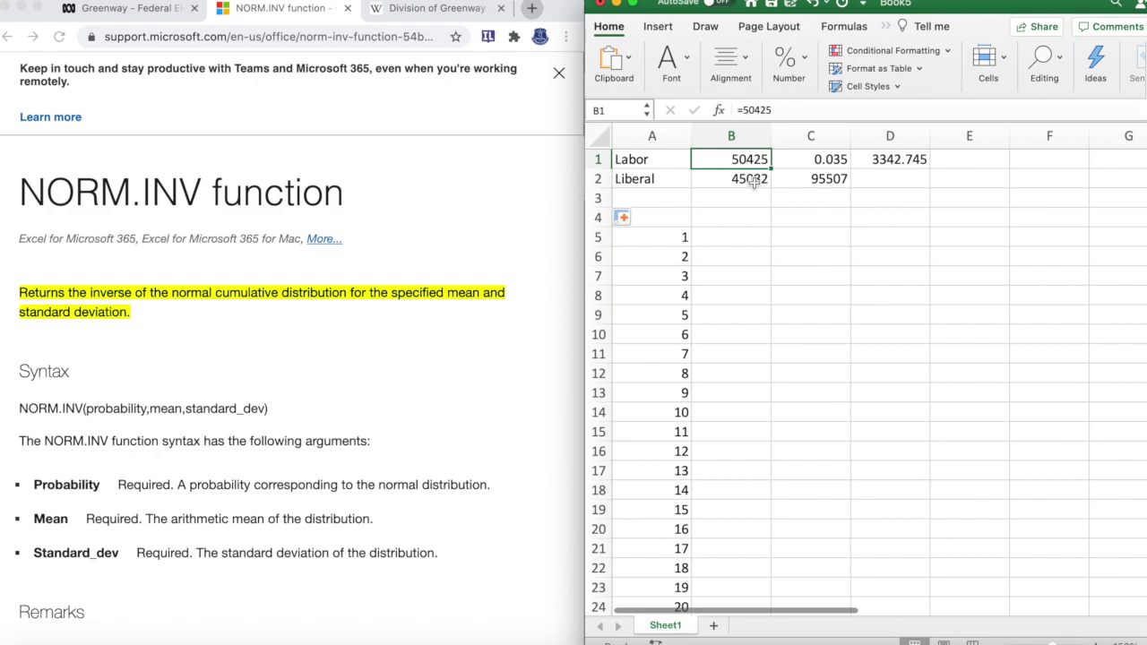
click(748, 179)
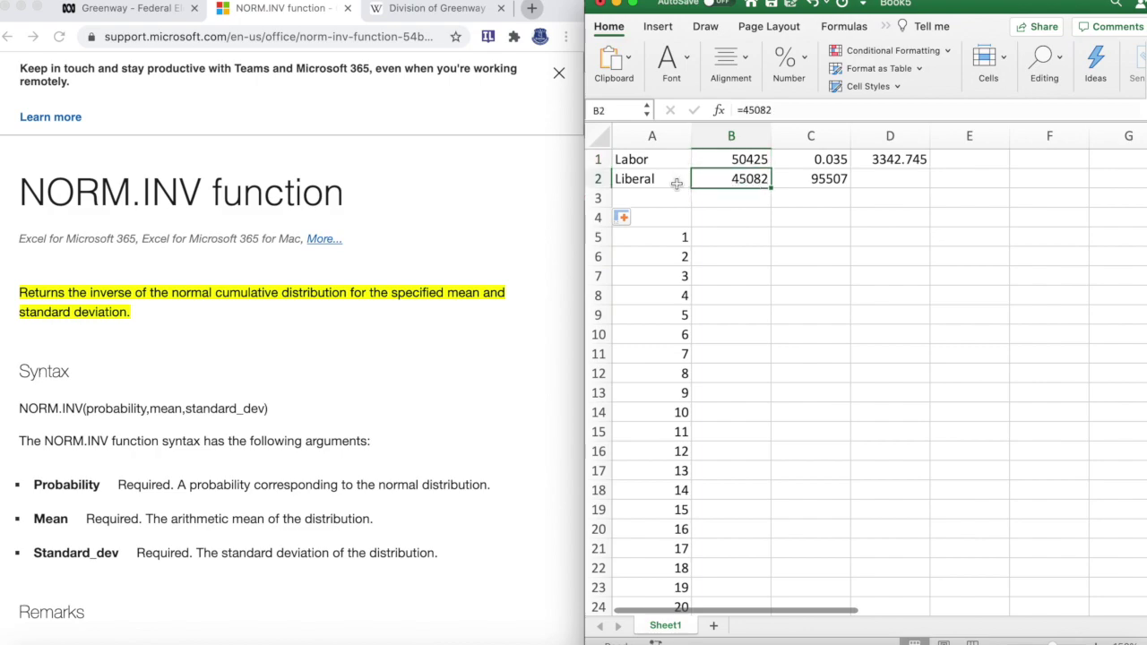
click(905, 161)
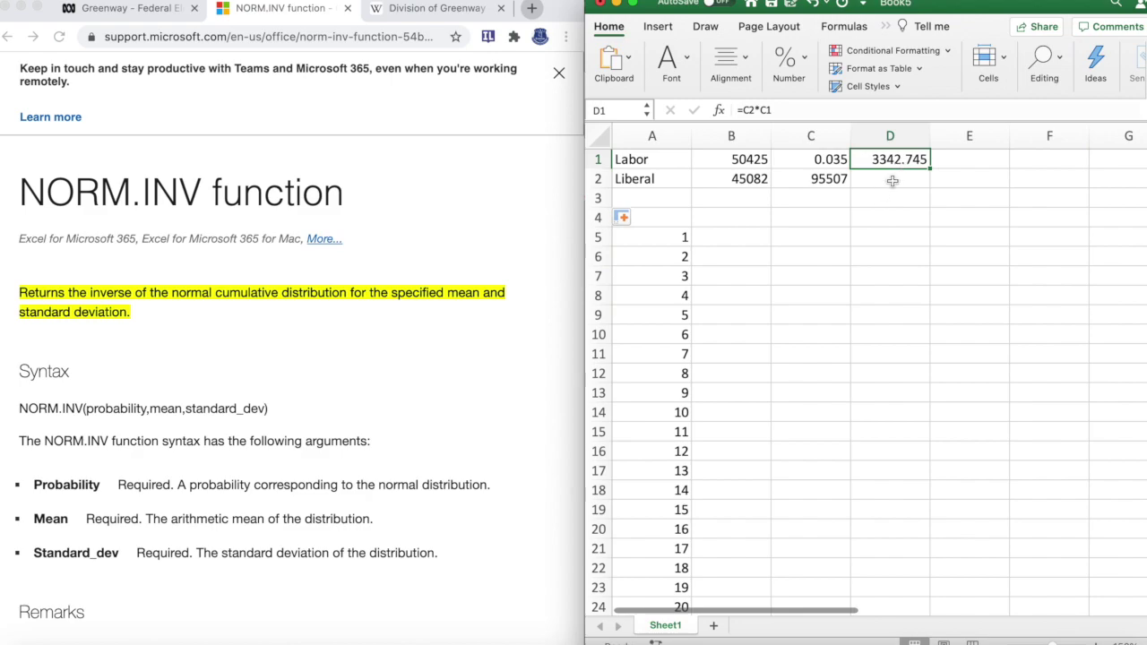
click(744, 212)
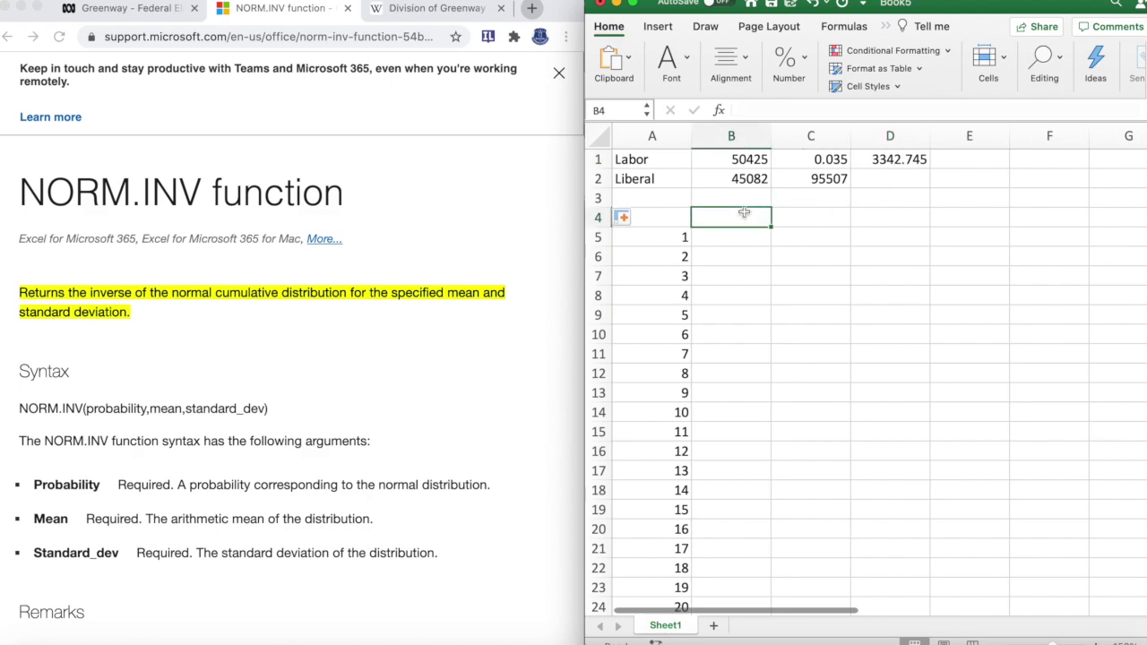
Step: Type the headings LABOR in B4 and LIBERAL in C4
text(LA)
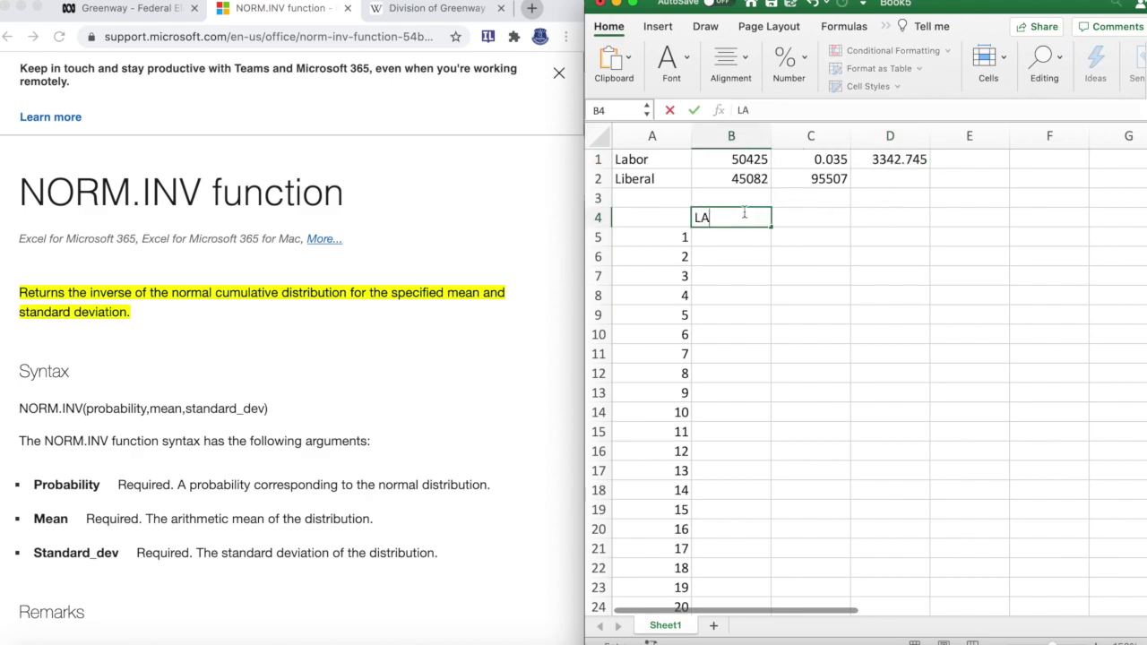
text(BRO)
key(BackSpace)
key(BackSpace)
text(OR)
key(Tab)
text(L)
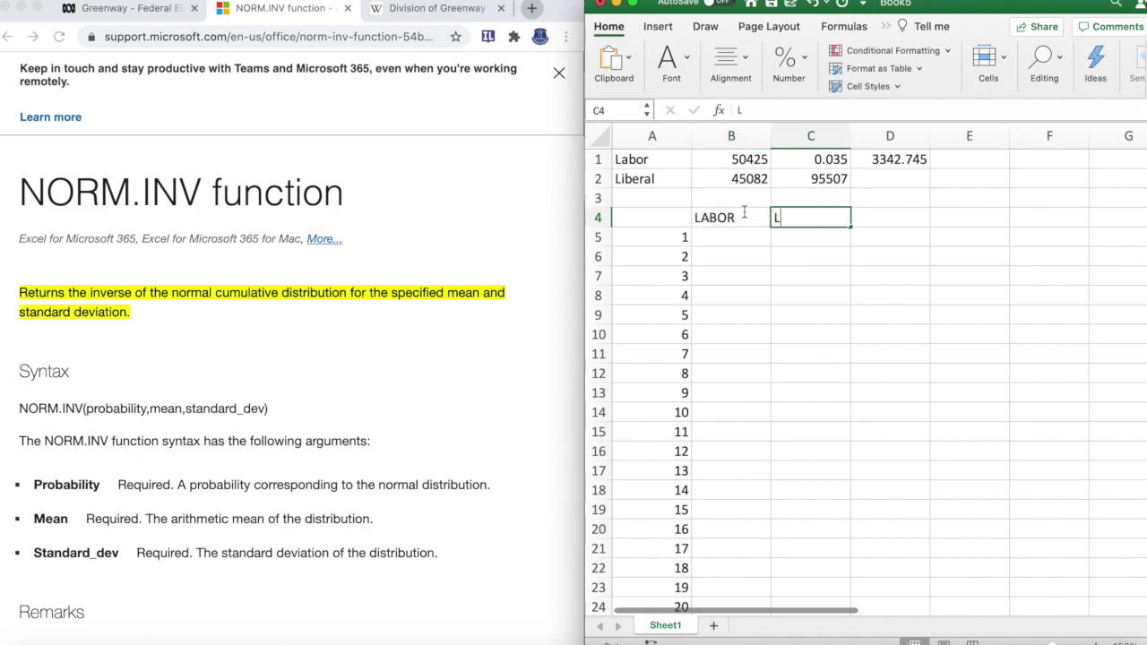
text(IBERAL)
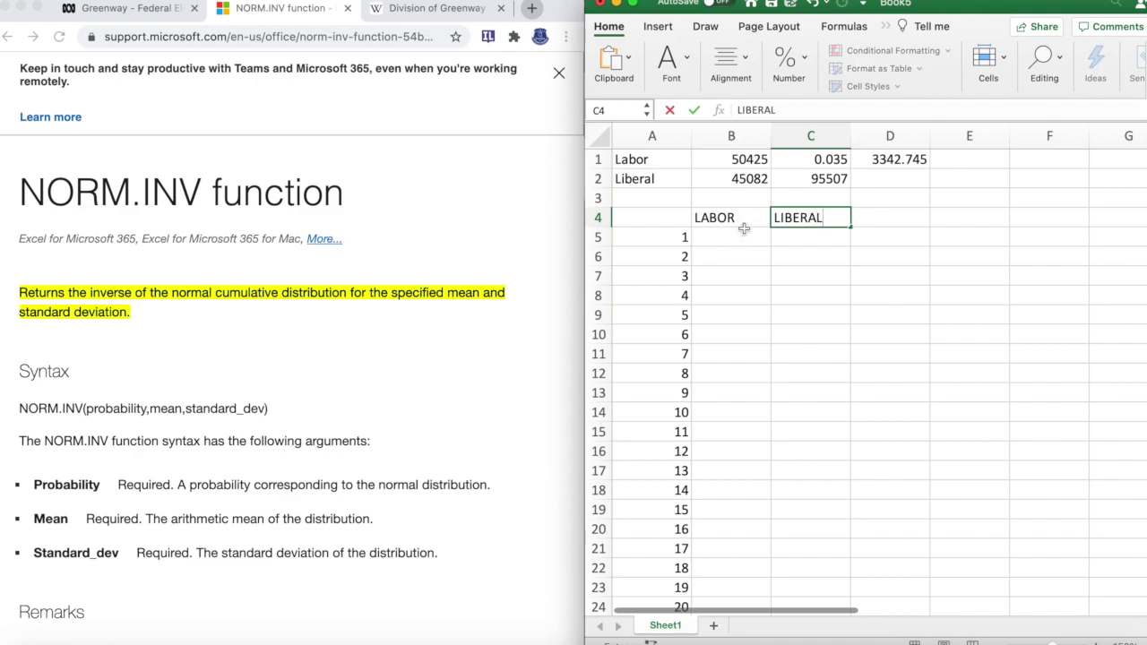
click(742, 238)
Step: Start =NORM.INV(RAND(),$B$1, in B5 using absolute B1 as the mean
text(=)
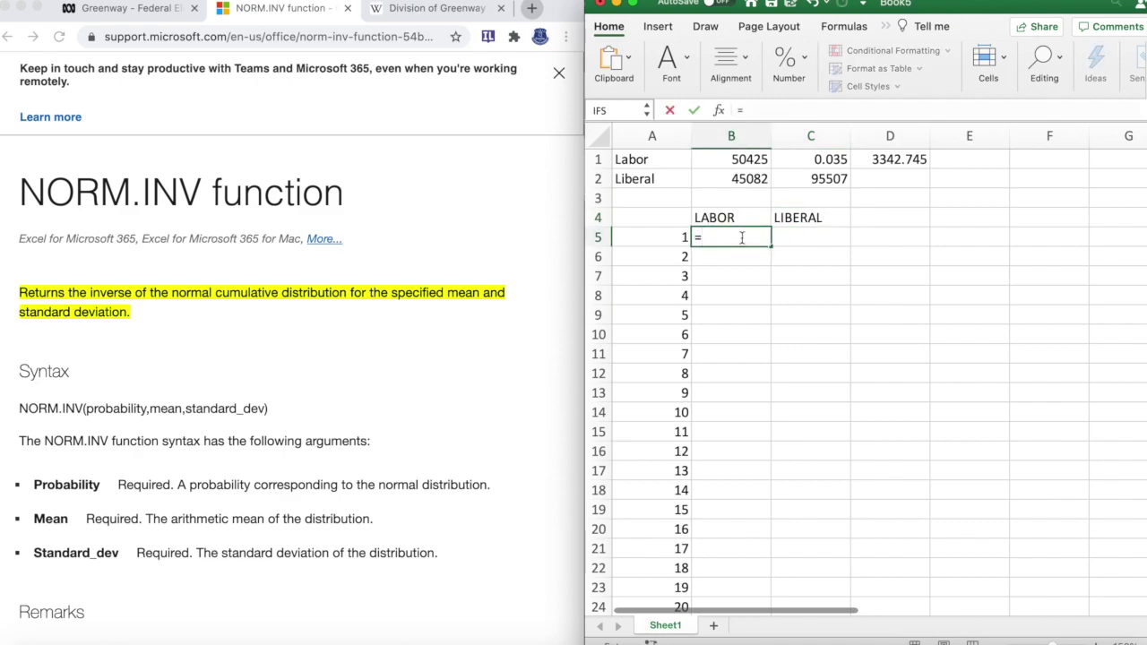
text(norm.inv)
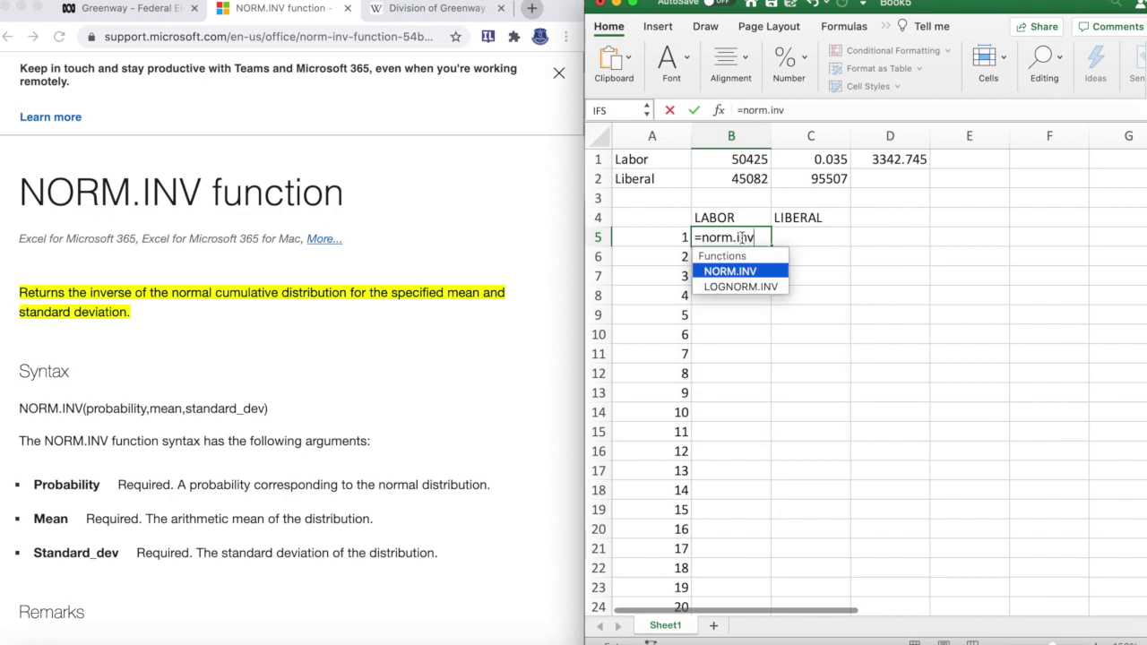
text(()
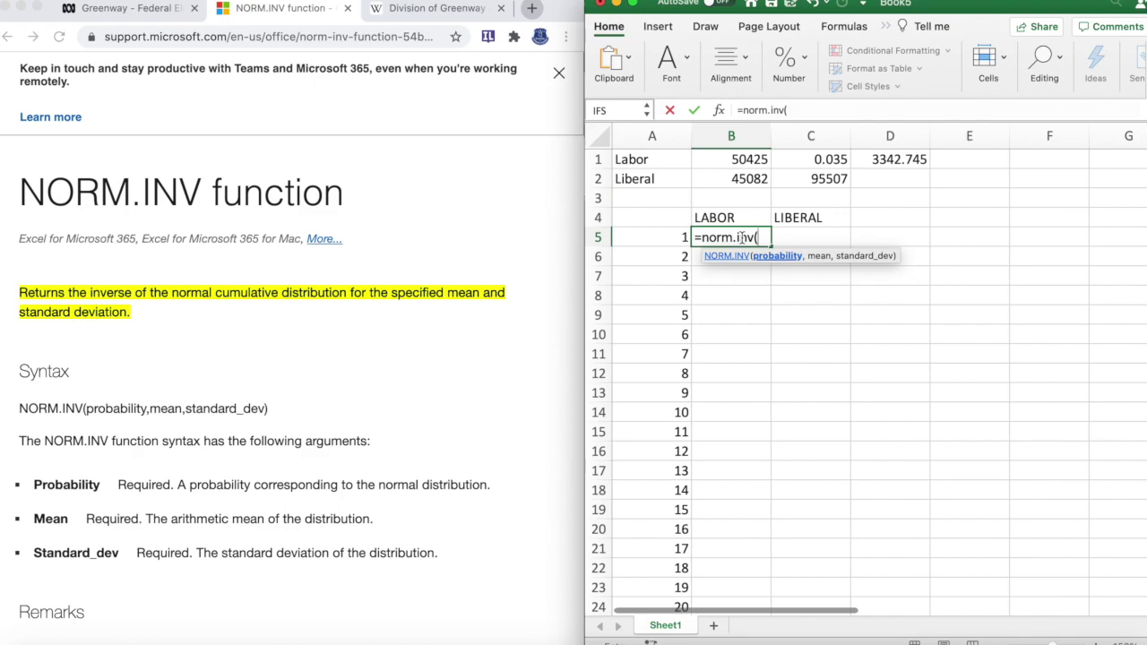
text(rand(),)
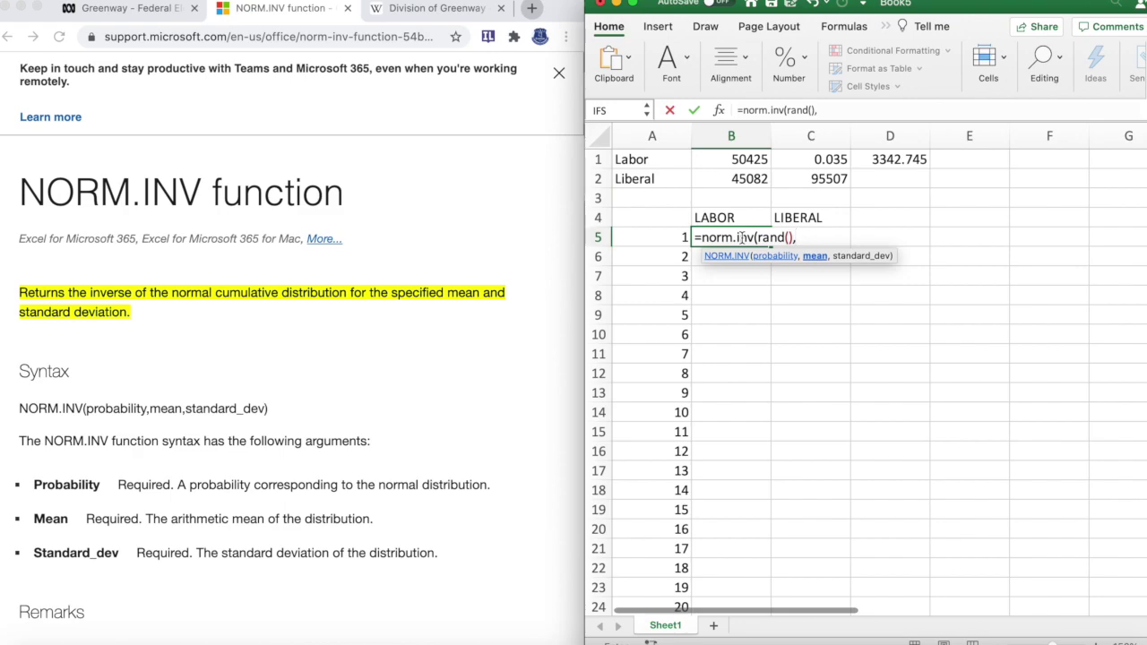
click(743, 159)
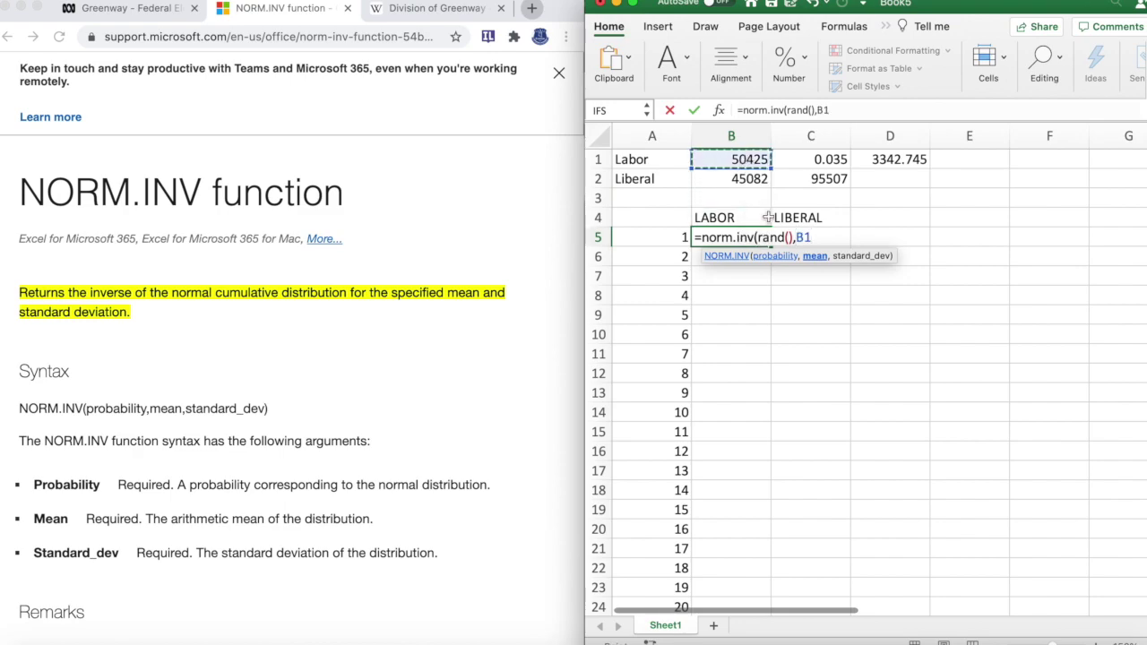
click(795, 236)
text($)
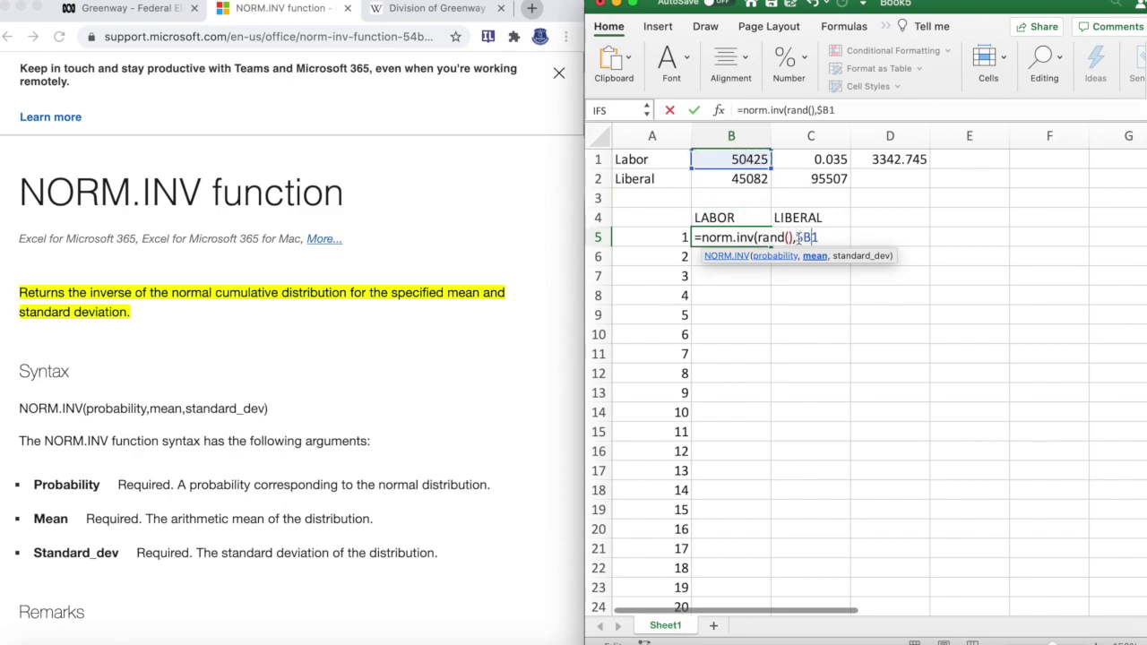
key(Right)
text($)
key(Right)
text(,)
Step: Finish the formula with absolute $D$1 as the standard deviation and enter it
click(905, 159)
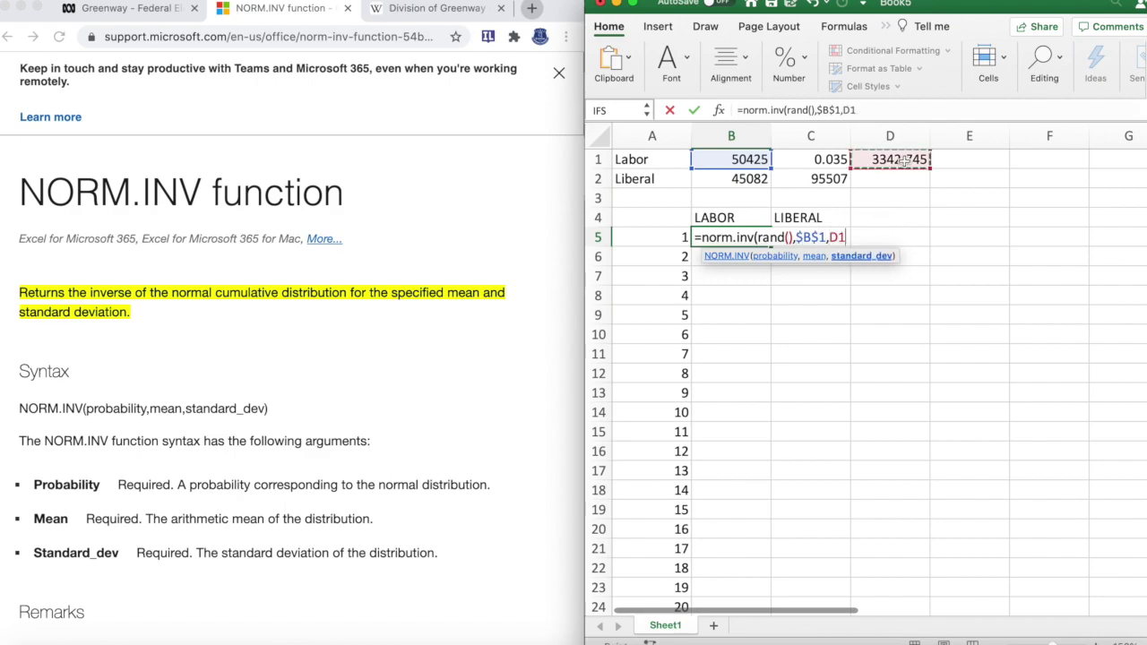
click(833, 237)
text($)
key(Right)
text($)
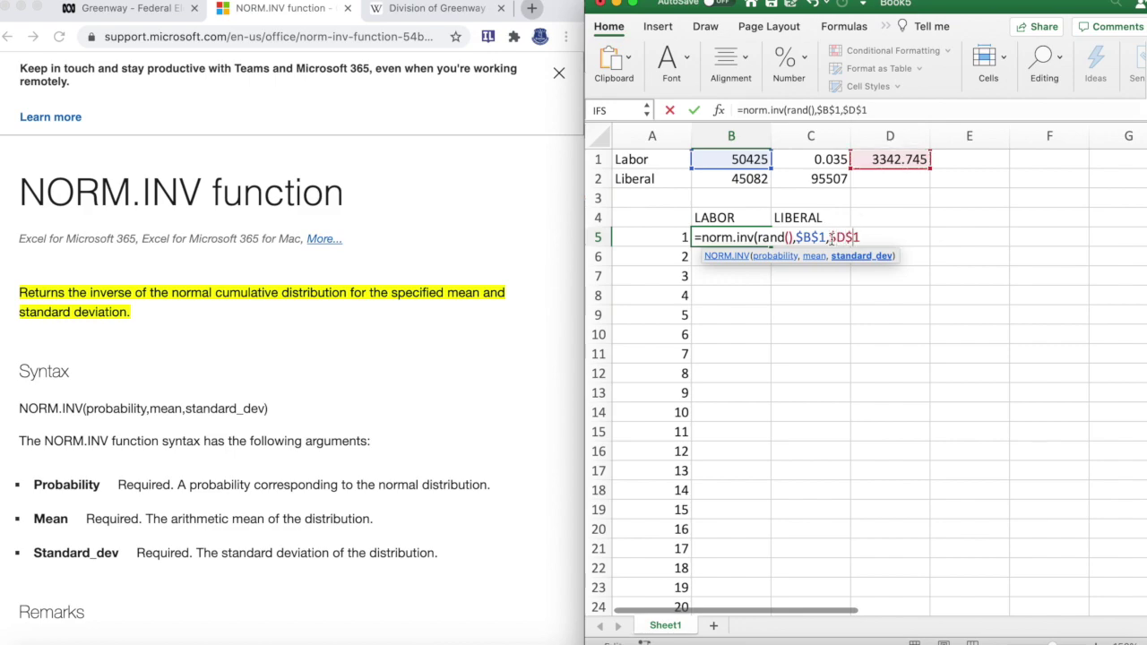
click(865, 238)
text())
key(Return)
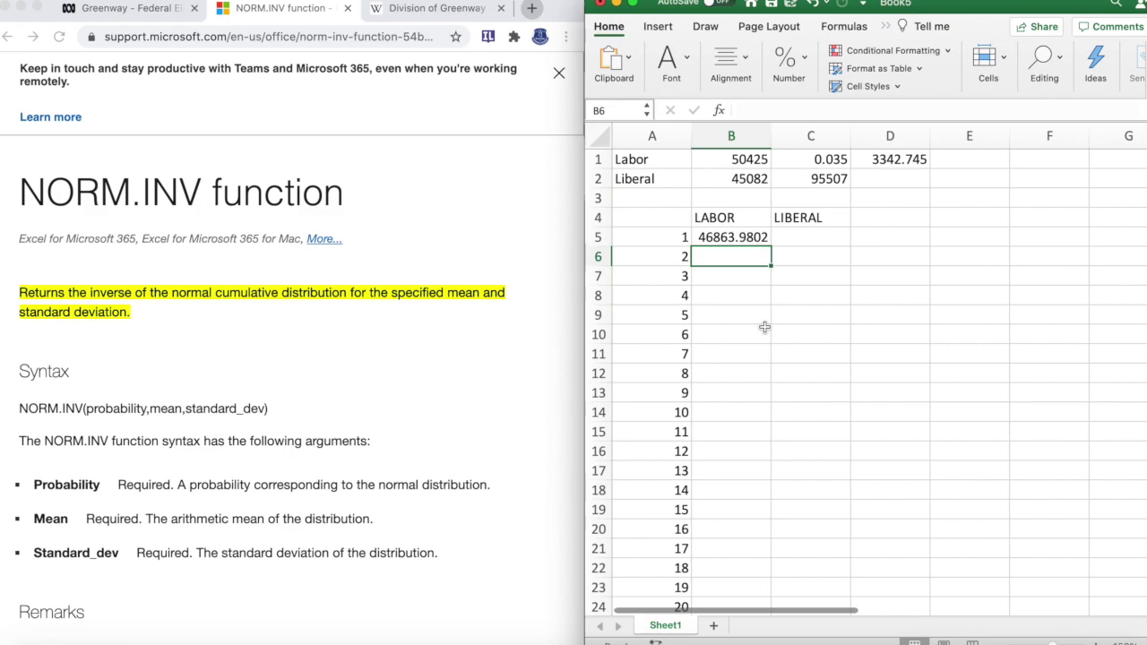
Step: Recalculate with F9 and copy the B5 formula down the LABOR column
key(F9)
key(F9)
key(F9)
key(F9)
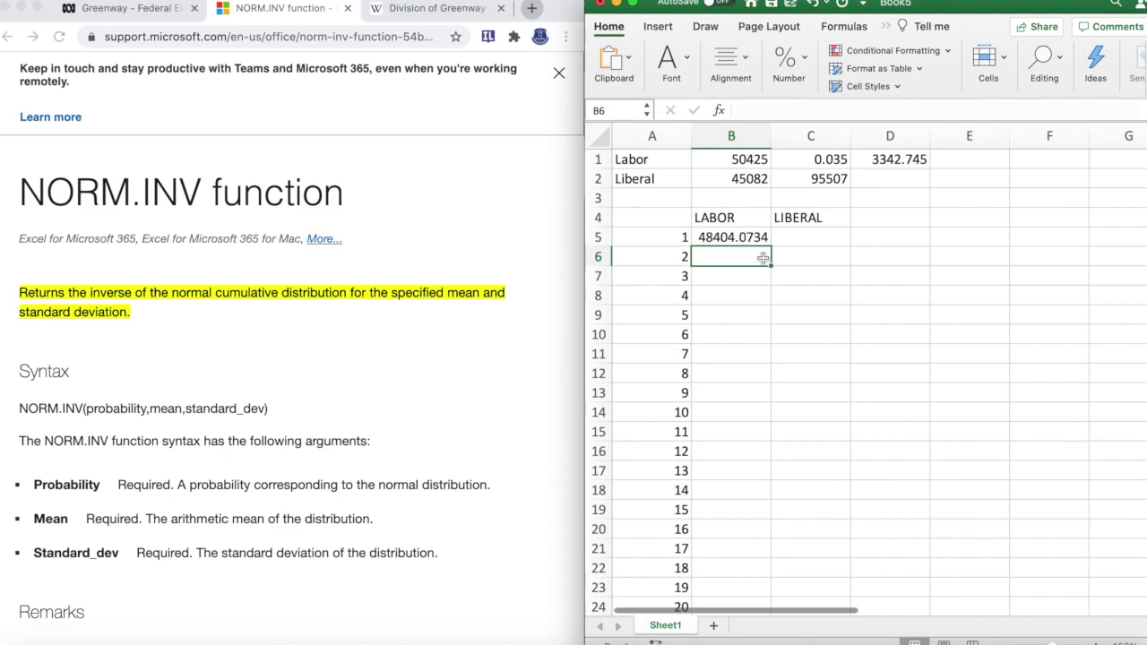
click(761, 237)
double_click(769, 247)
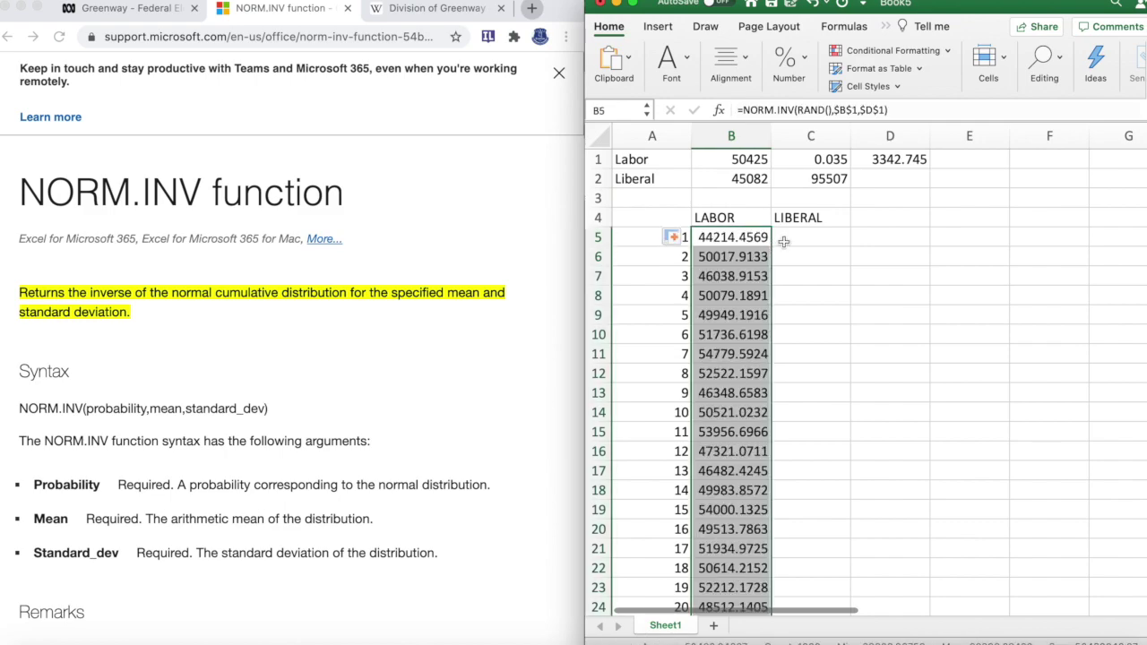
Step: Enter =$C$2-B5 in C5 for the simulated Liberal vote
click(783, 242)
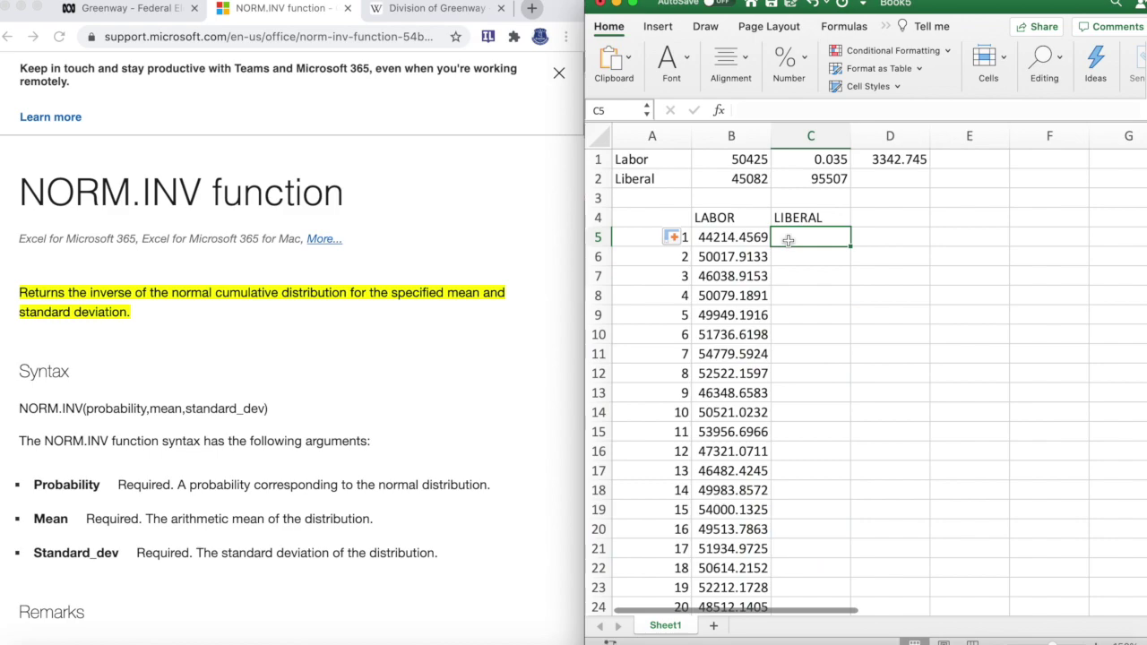
text(=)
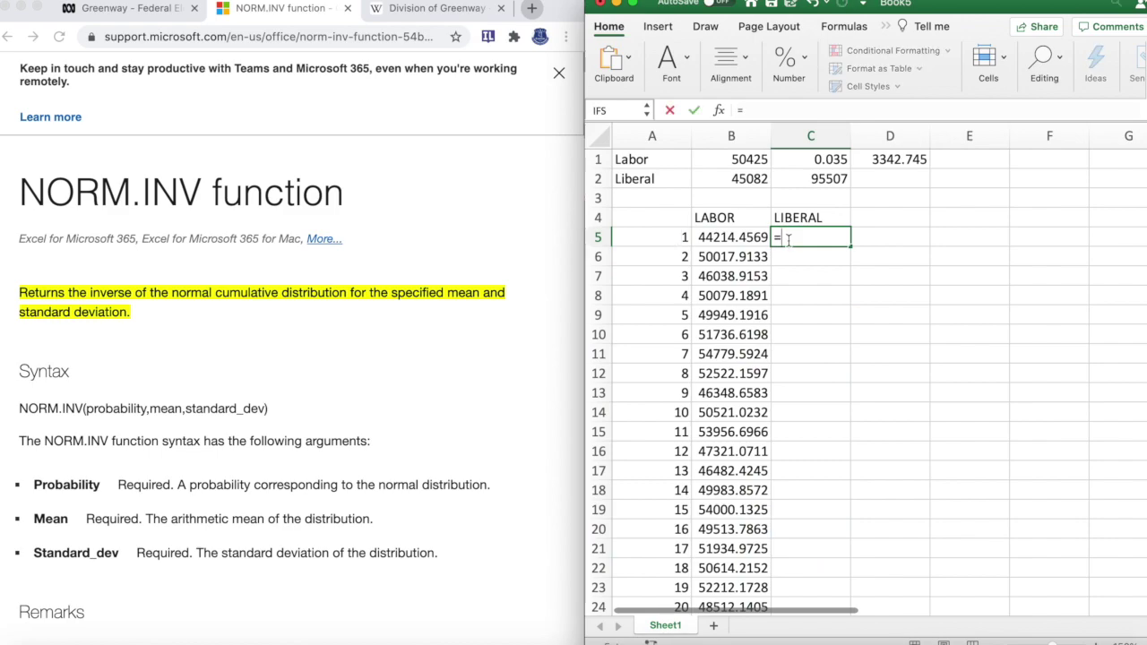
click(811, 179)
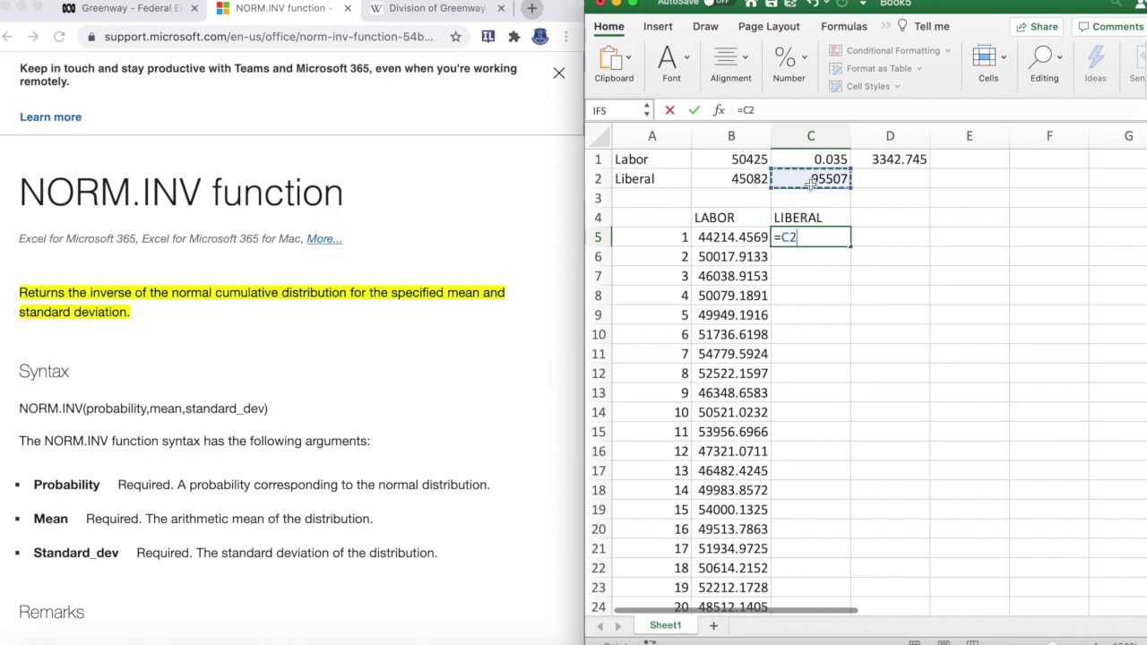
text(-)
click(722, 238)
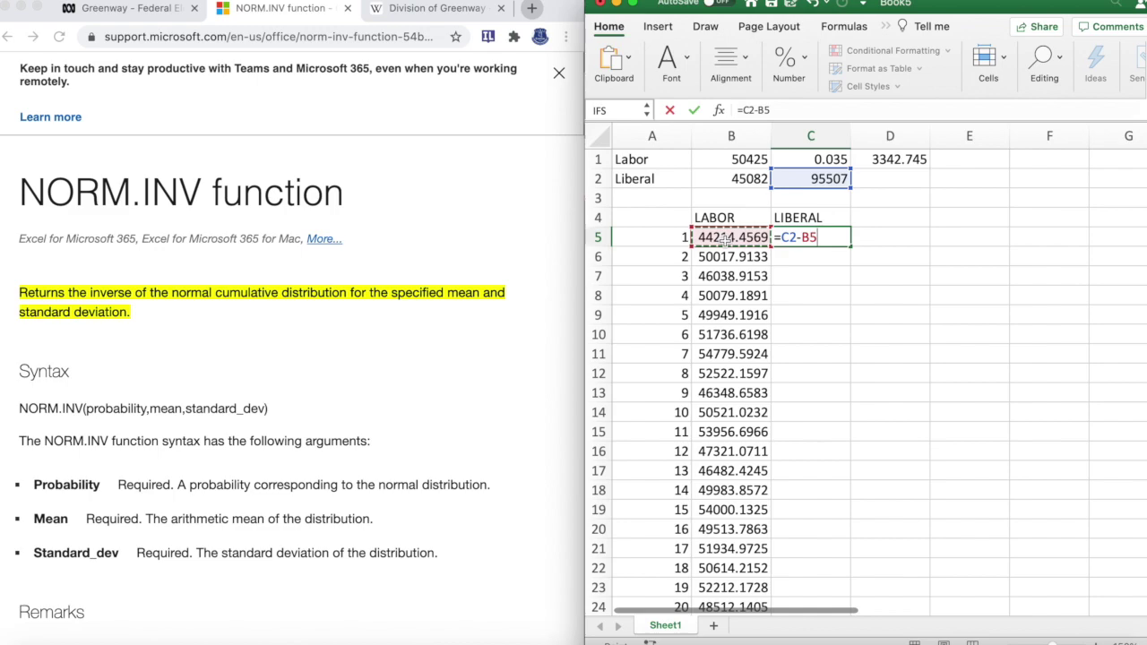
click(782, 238)
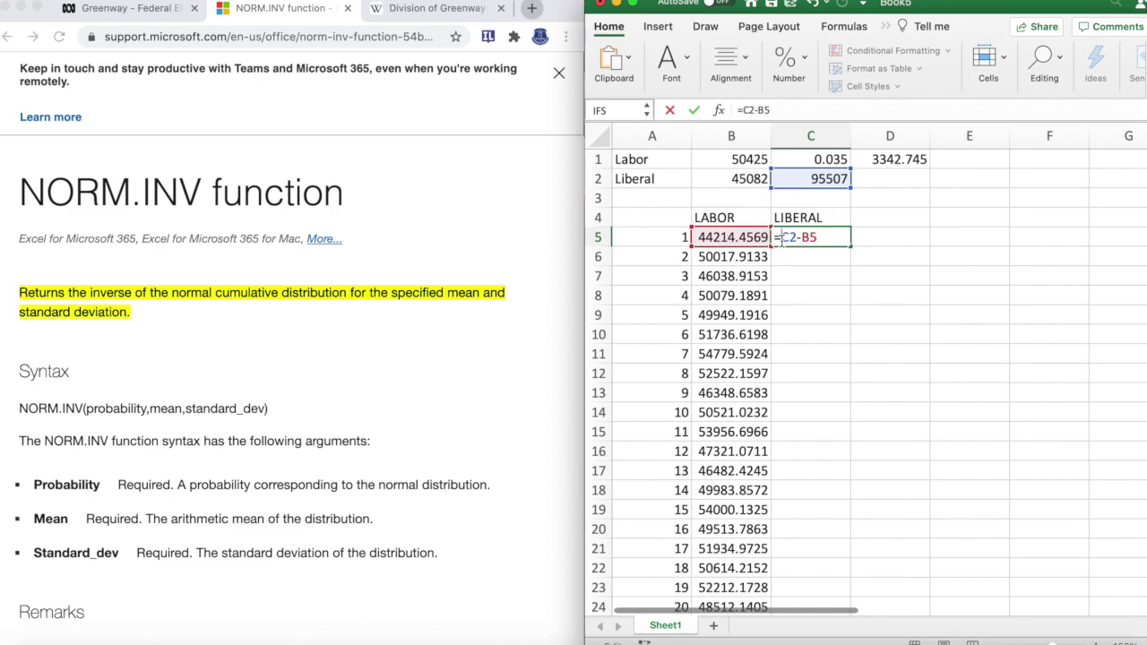
text($C$)
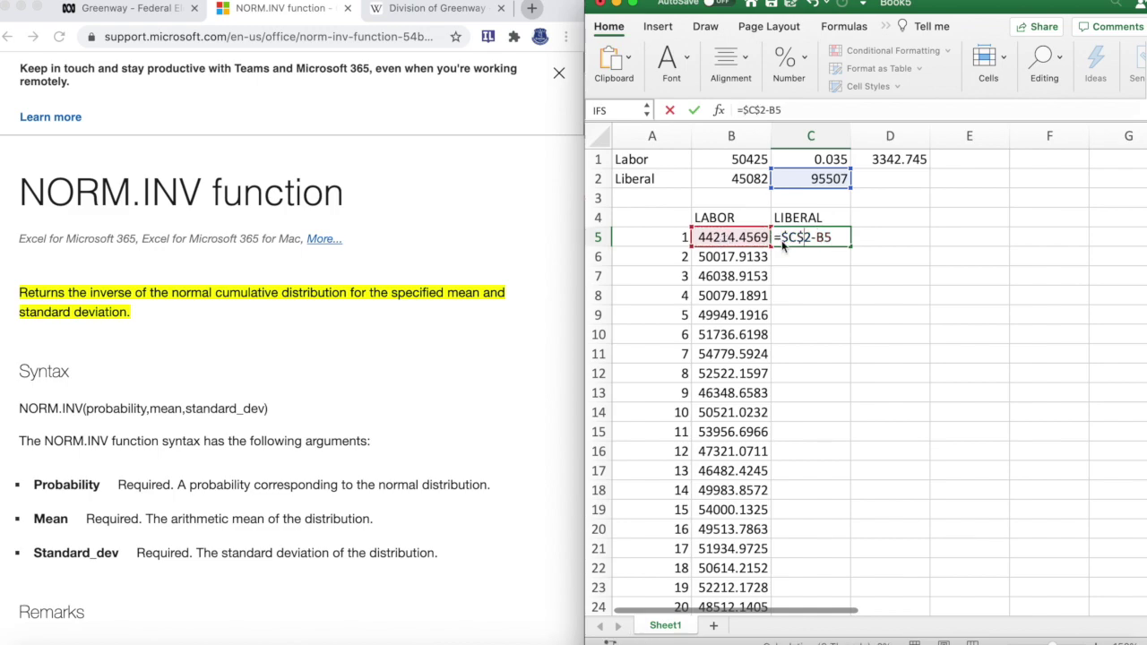
key(Return)
Step: Copy the C5 formula down the LIBERAL column
click(846, 238)
double_click(850, 245)
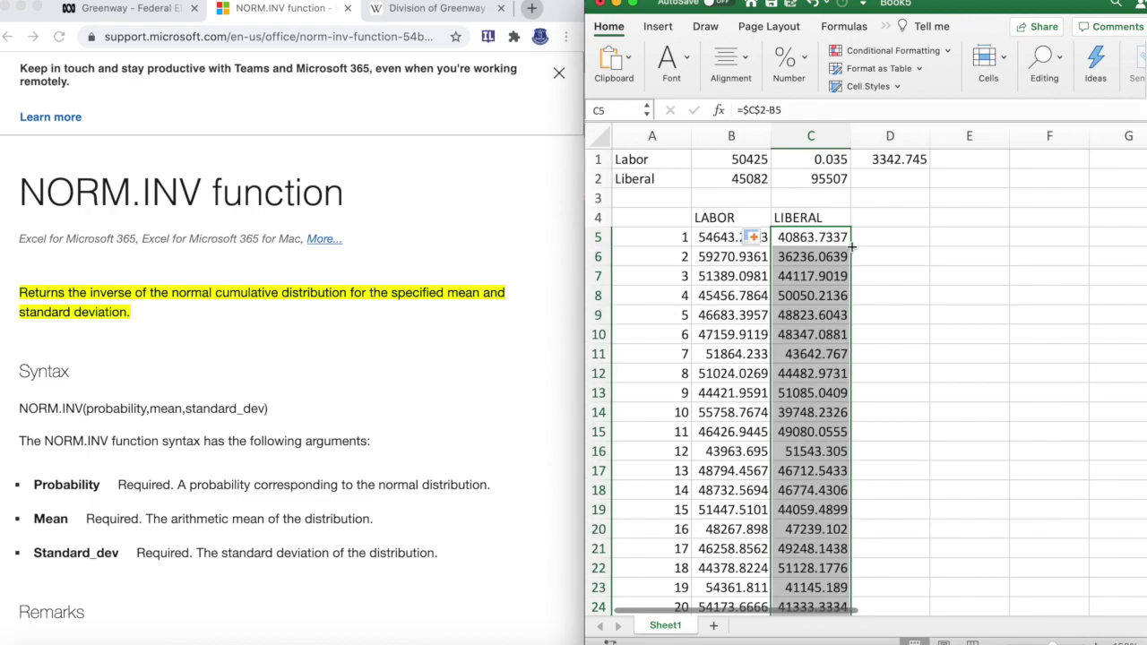
click(874, 237)
scroll(843, 330, down, 10)
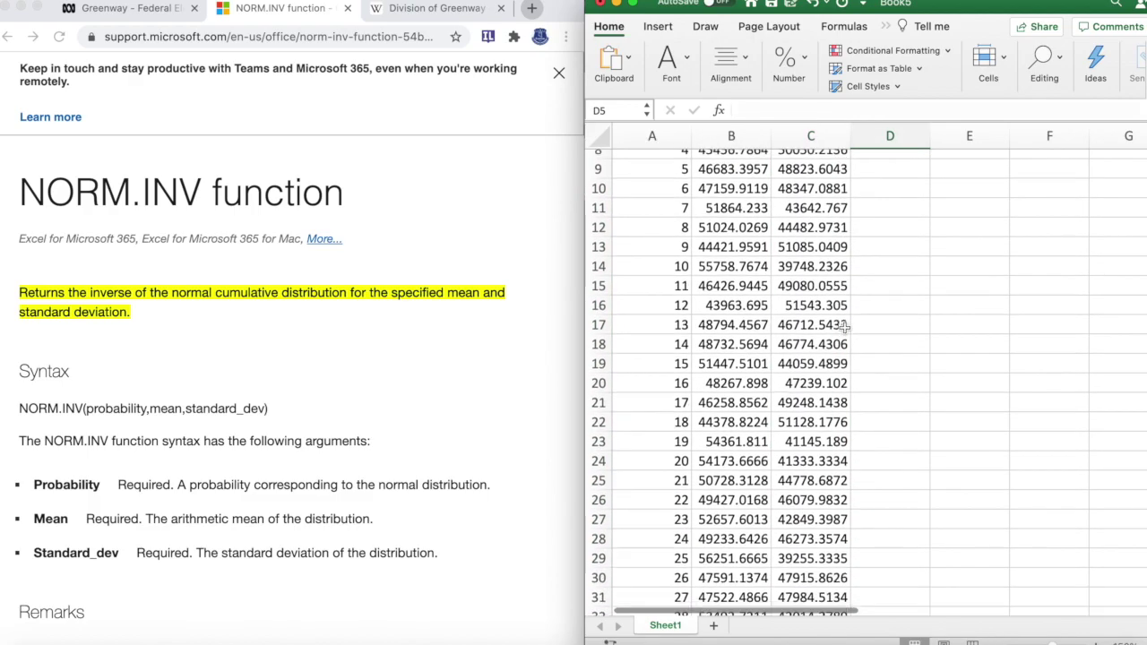
scroll(843, 331, up, 10)
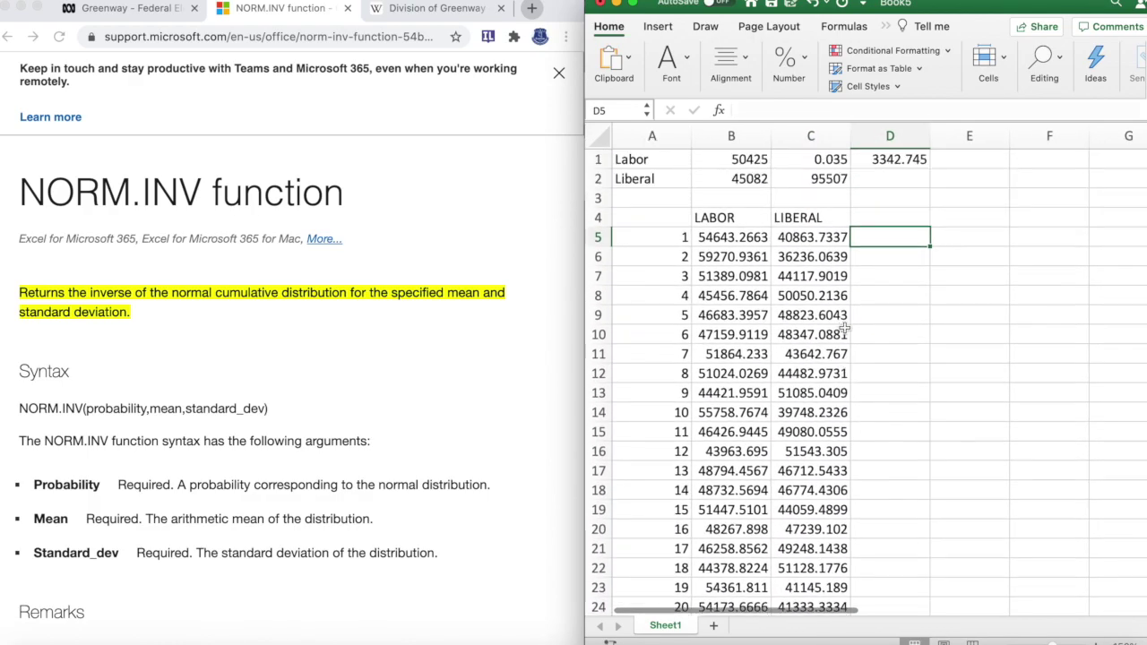
click(949, 217)
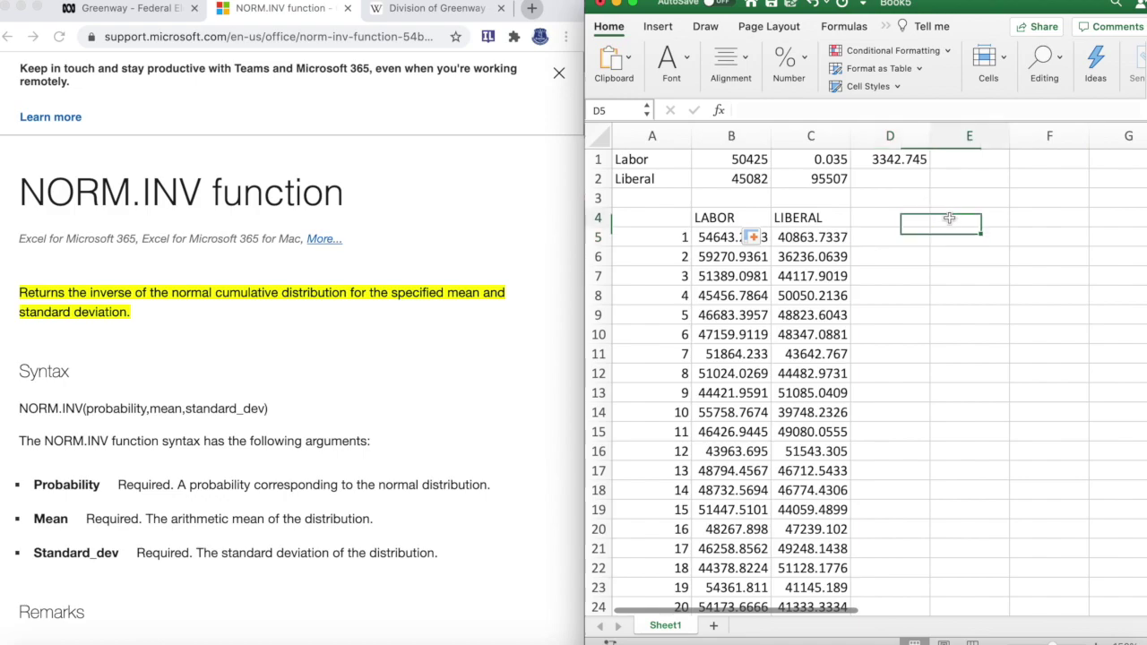
text(Labor)
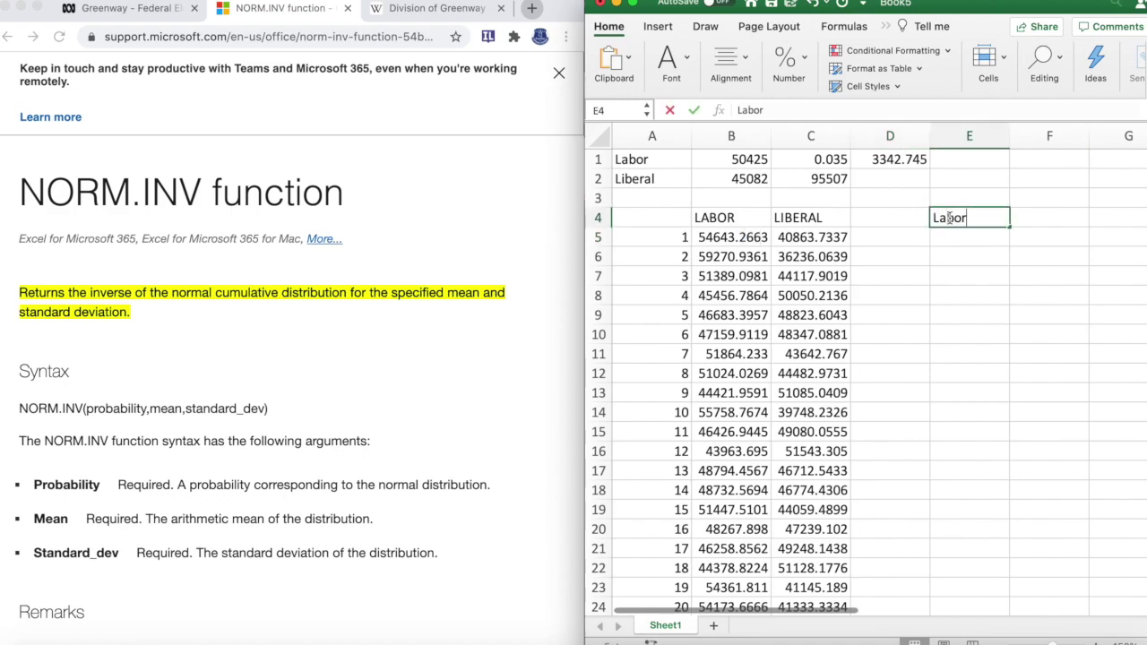
key(Return)
text(=)
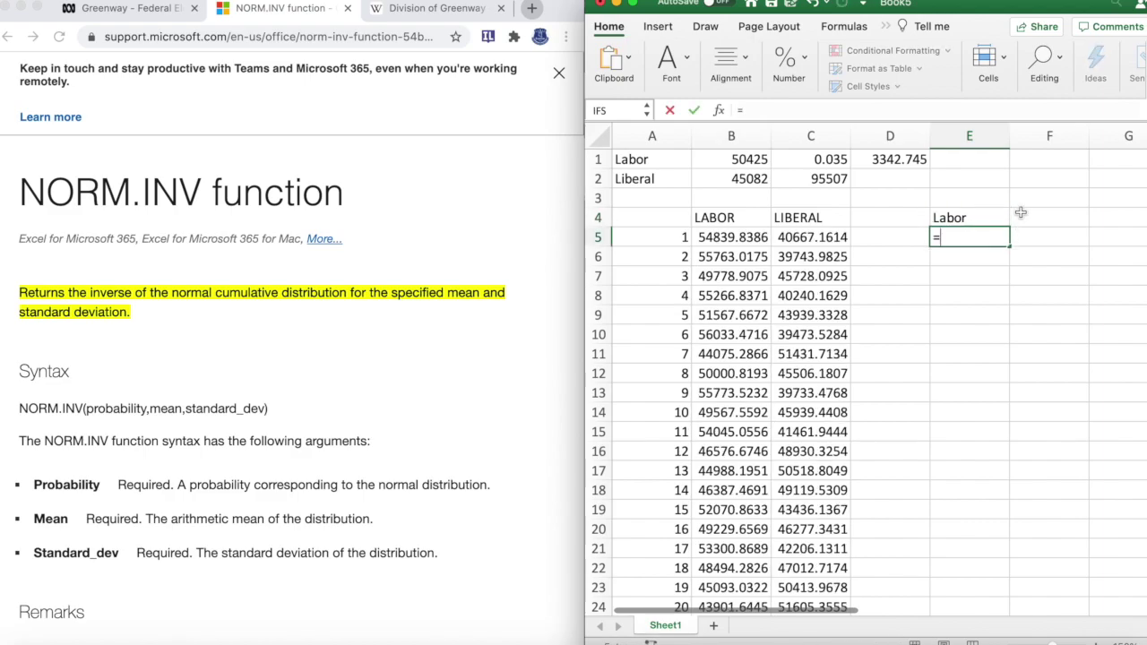
text(countif)
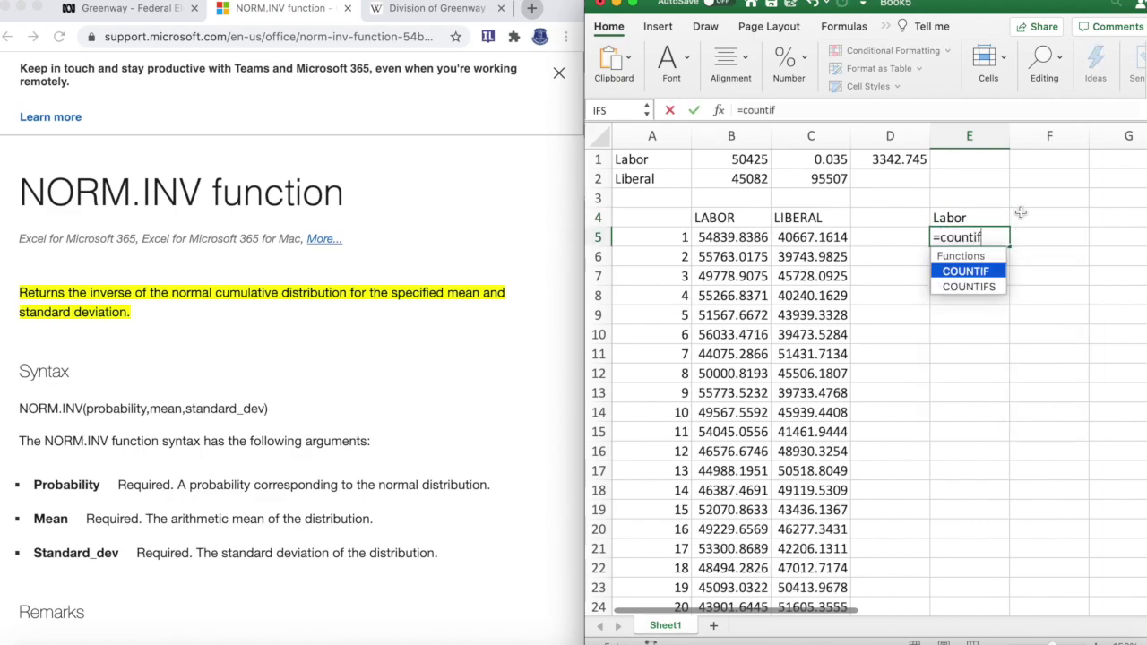
text(()
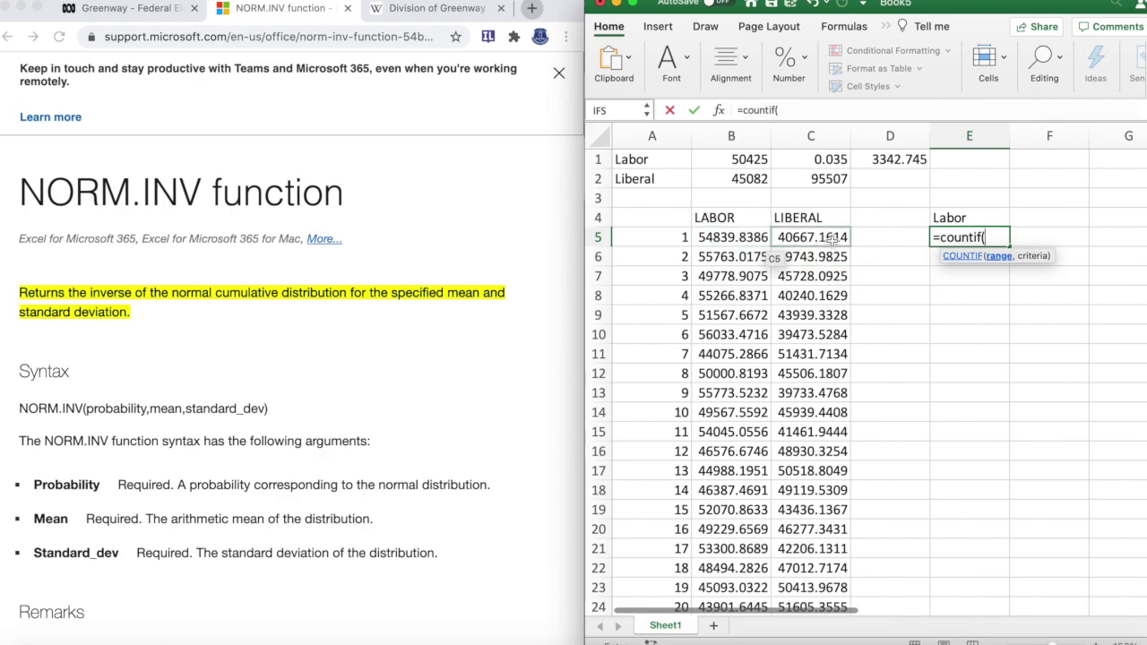
key(Escape)
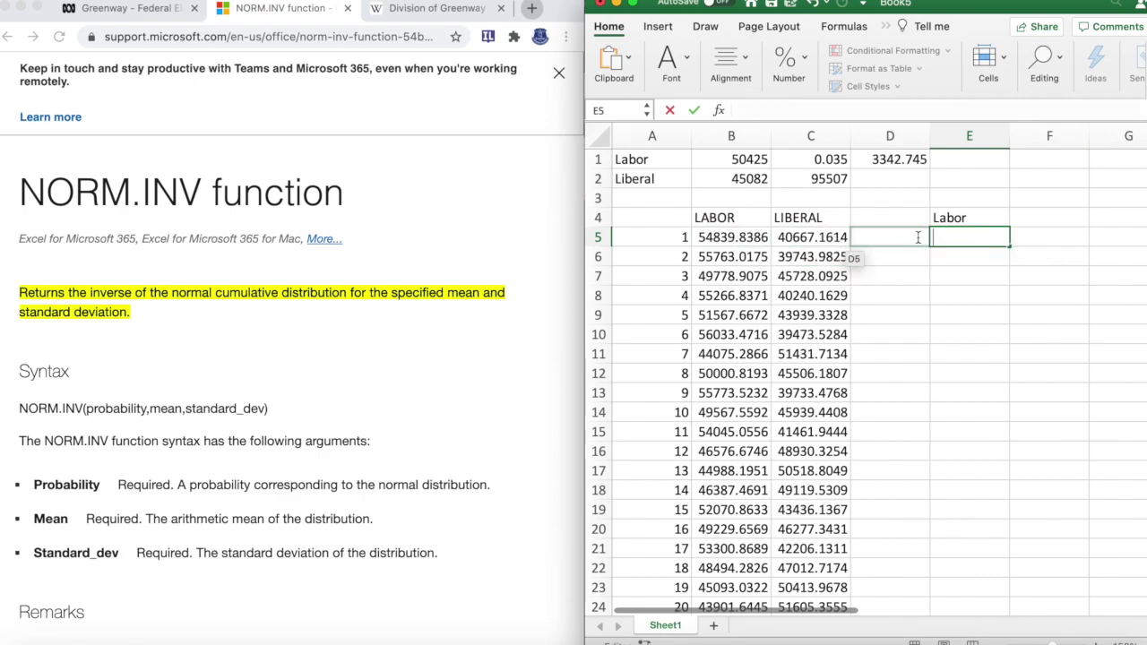
click(948, 218)
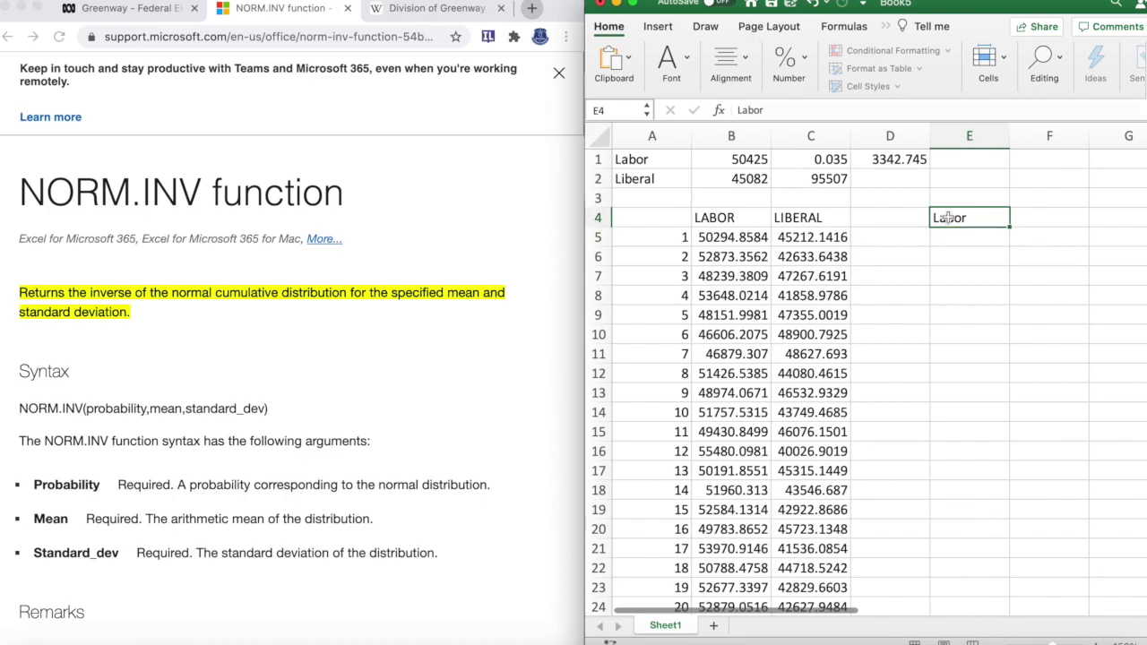
click(904, 238)
Step: Enter =IF(C5>B5,"LIBERAL","LABOR") in D5 to name the winner
text(=if()
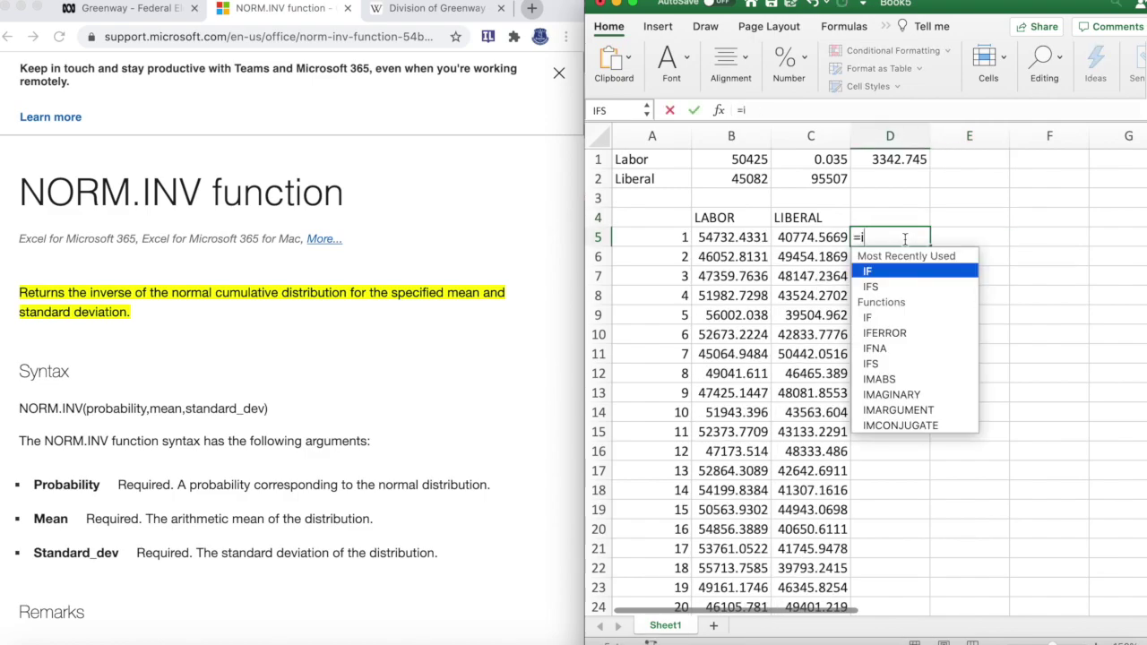
click(813, 239)
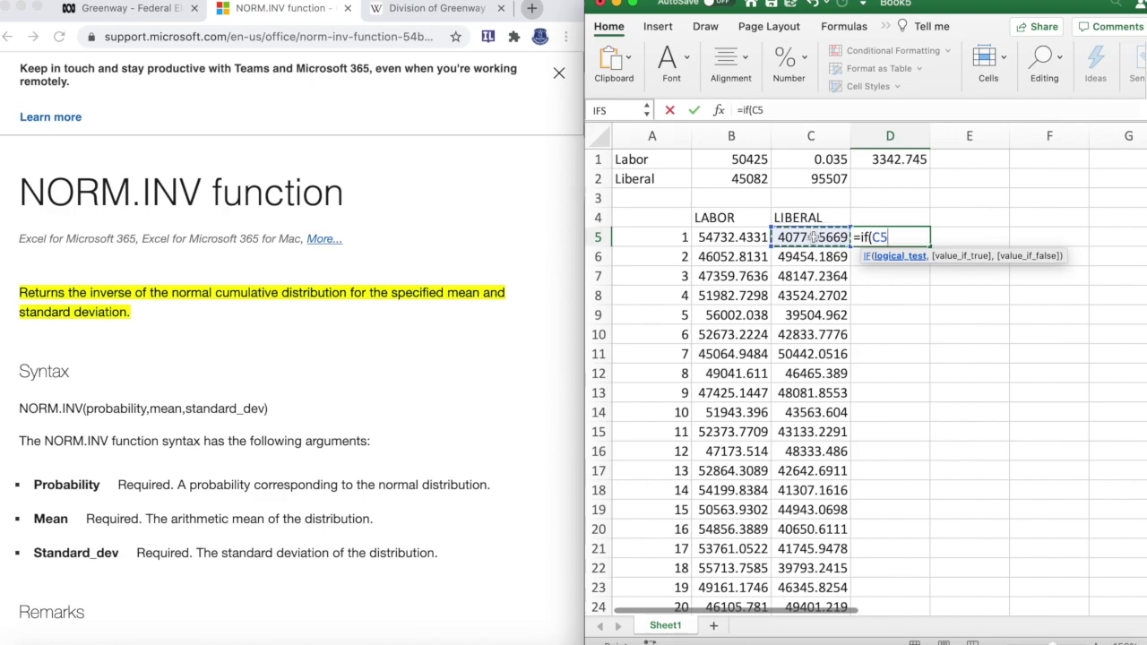
text(>)
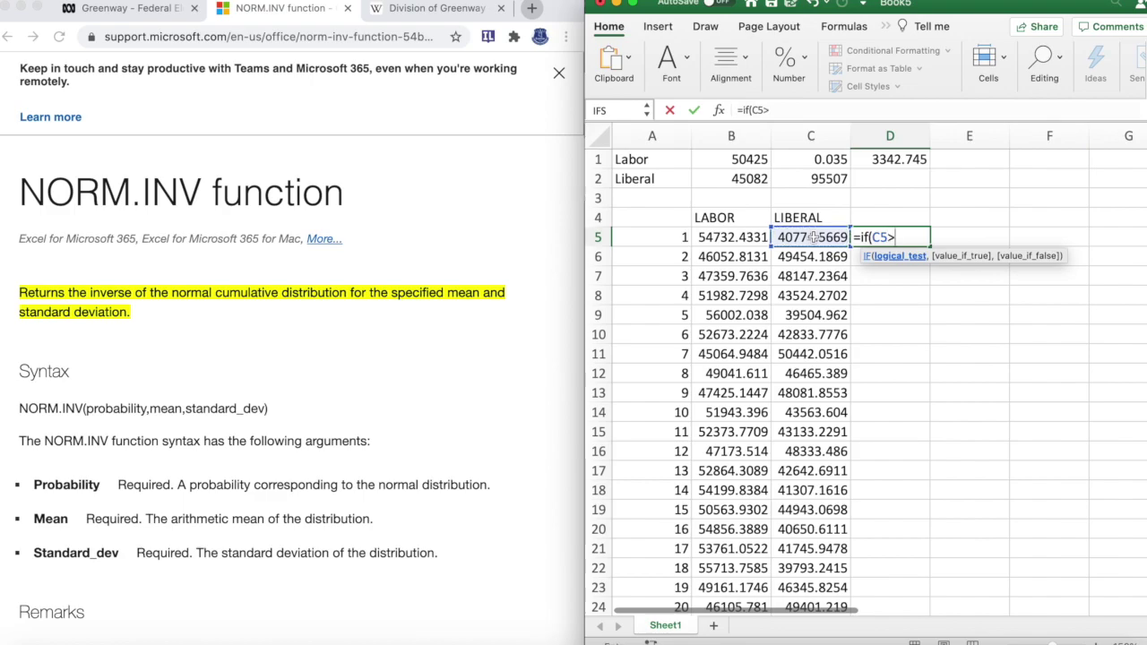
click(739, 237)
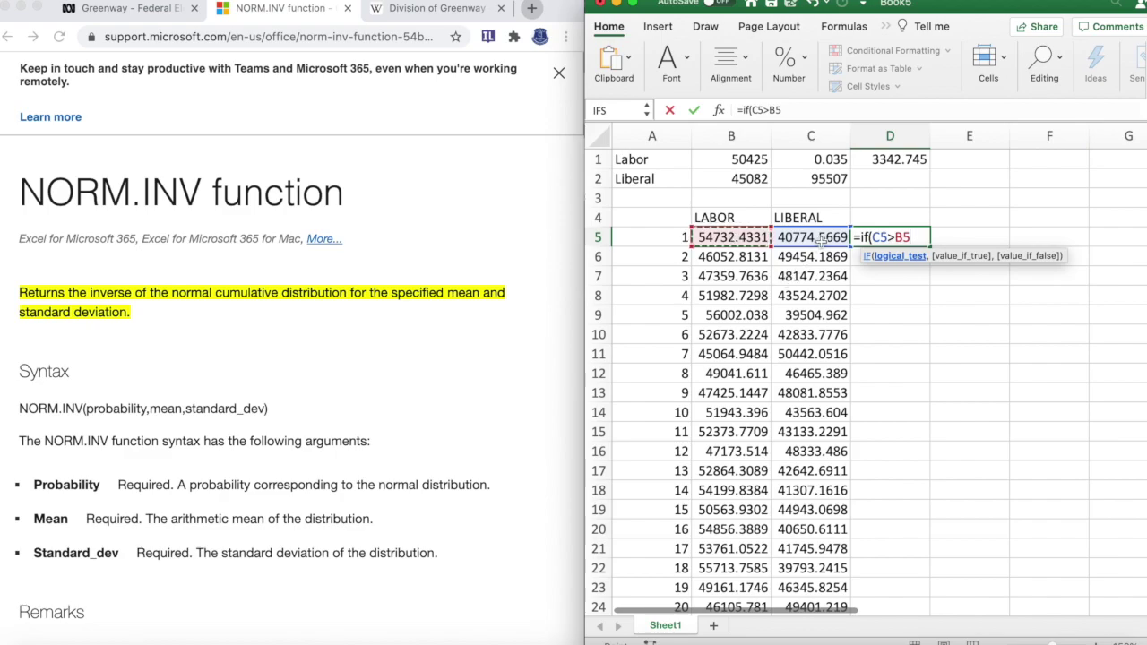
text(,"LIBERAL)
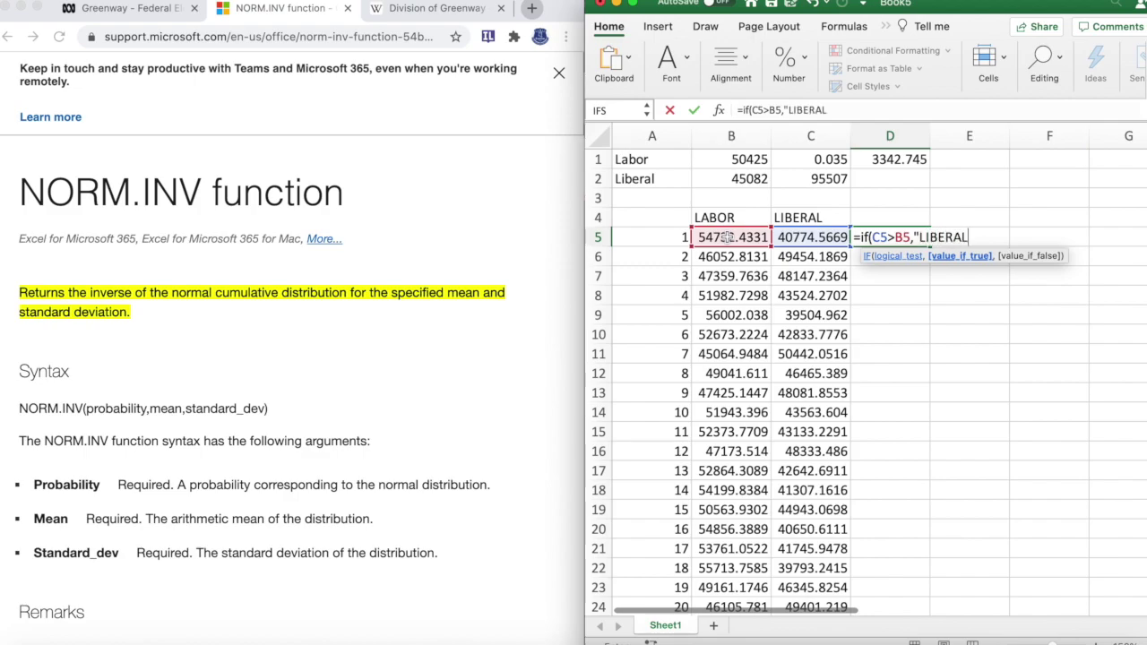
text(",")
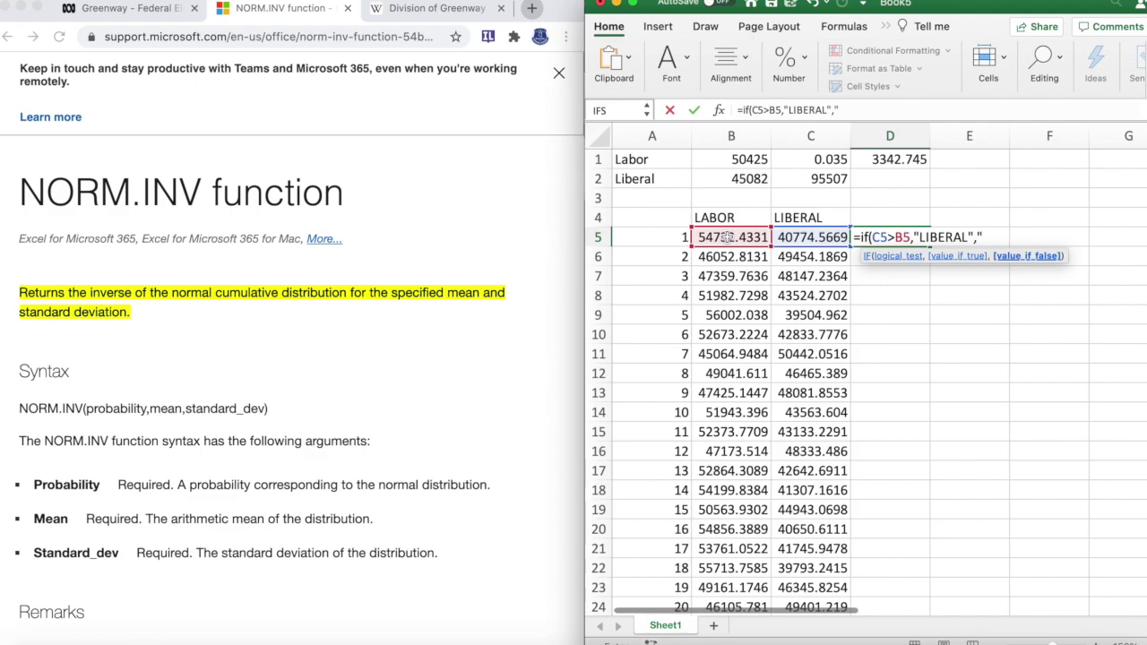
text(LABOR"))
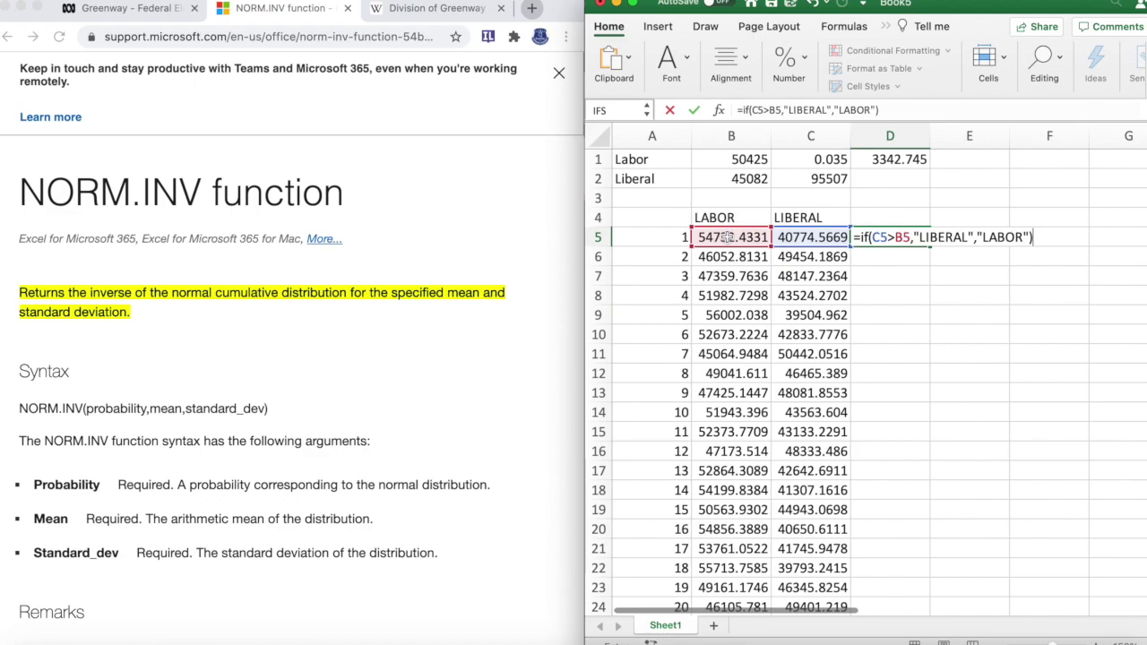
key(Return)
Step: Check the B5, C5 and D5 formulas, then copy the winner formula down column D
click(893, 234)
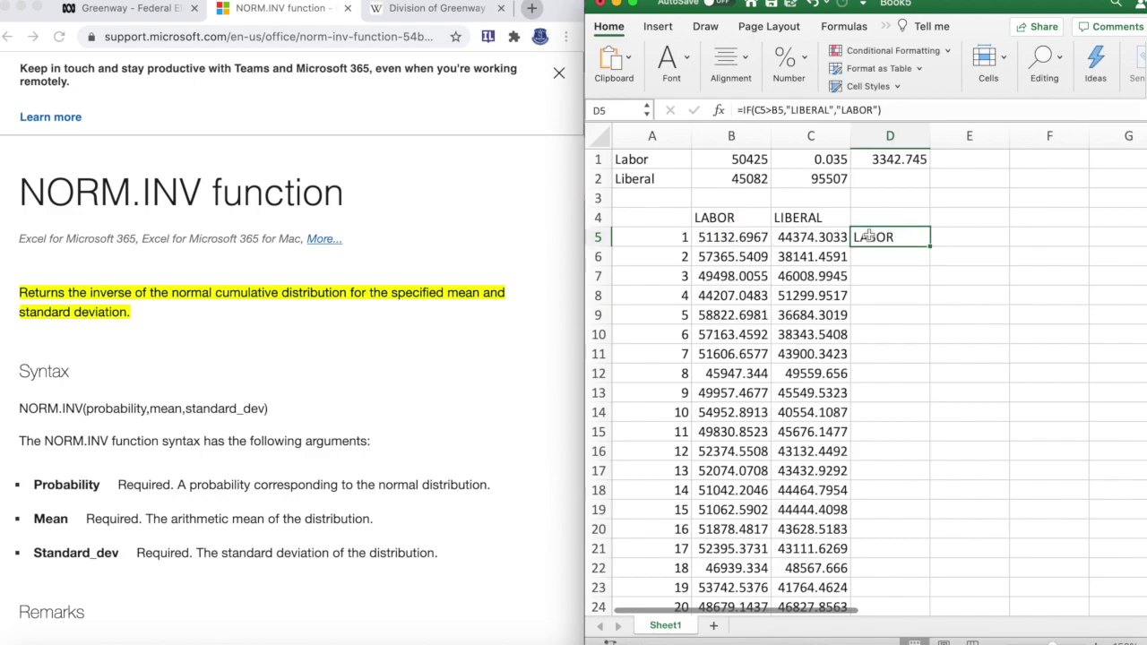
click(751, 237)
click(832, 236)
click(876, 236)
double_click(930, 246)
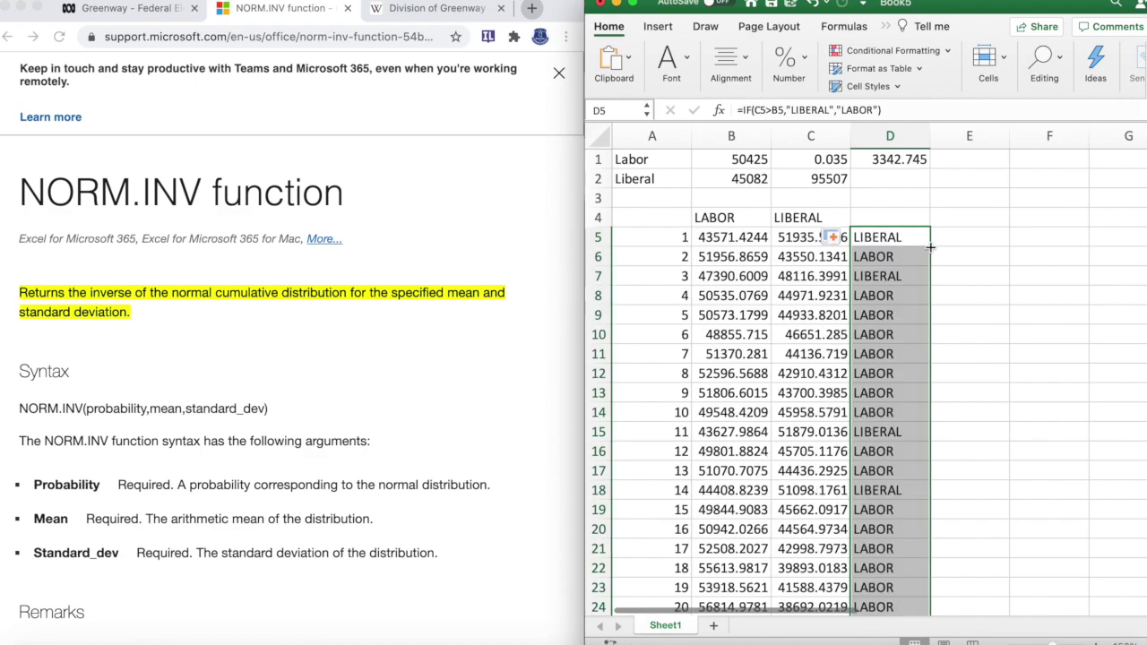
click(958, 273)
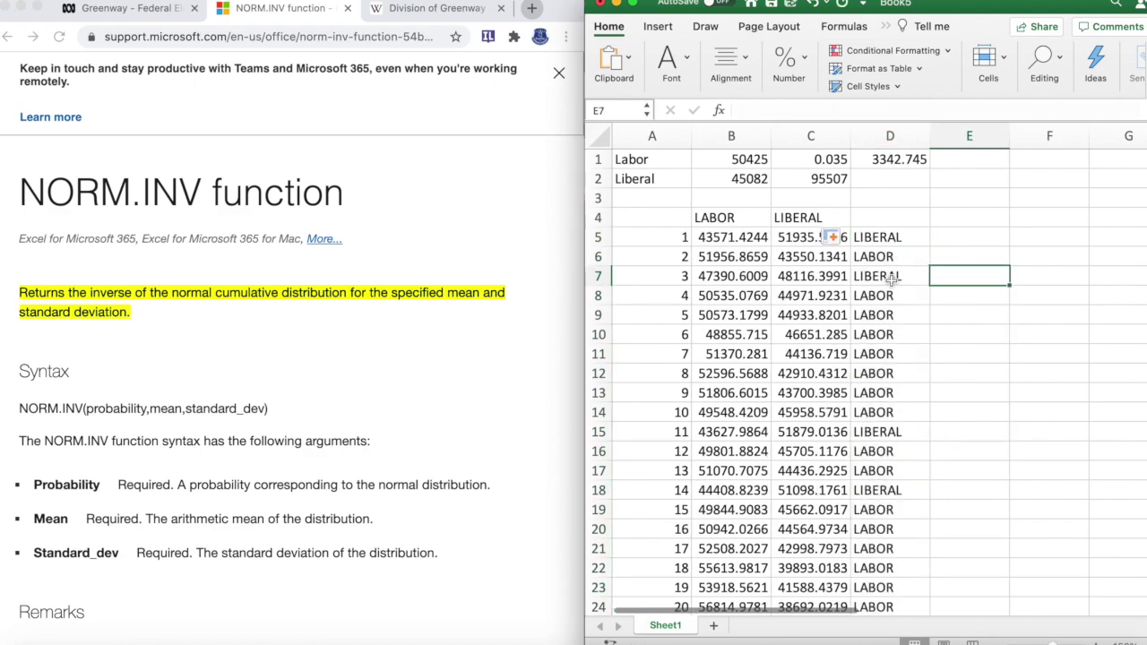
Step: Check the copied winner formulas and type the heading Labor in E4
click(896, 237)
click(973, 231)
click(898, 278)
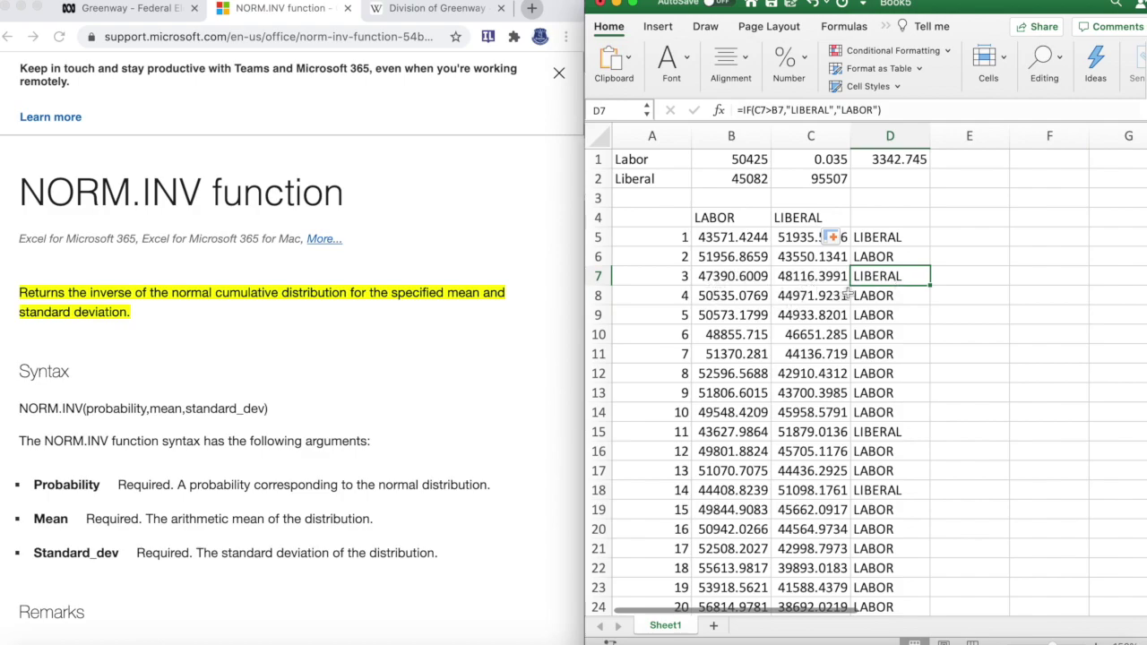
click(973, 224)
text(Labor)
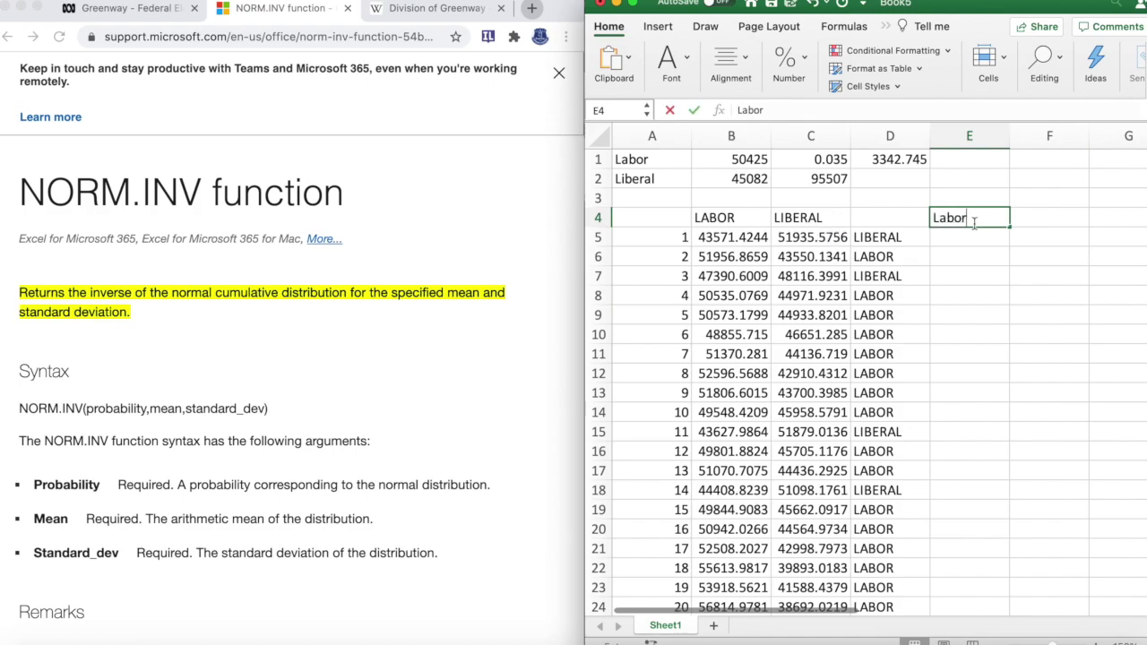
key(Return)
Step: In E5 enter =(COUNTIF(D5:D1004,"LABOR"))/1000, showing Labor's 76.80% win rate
text(=)
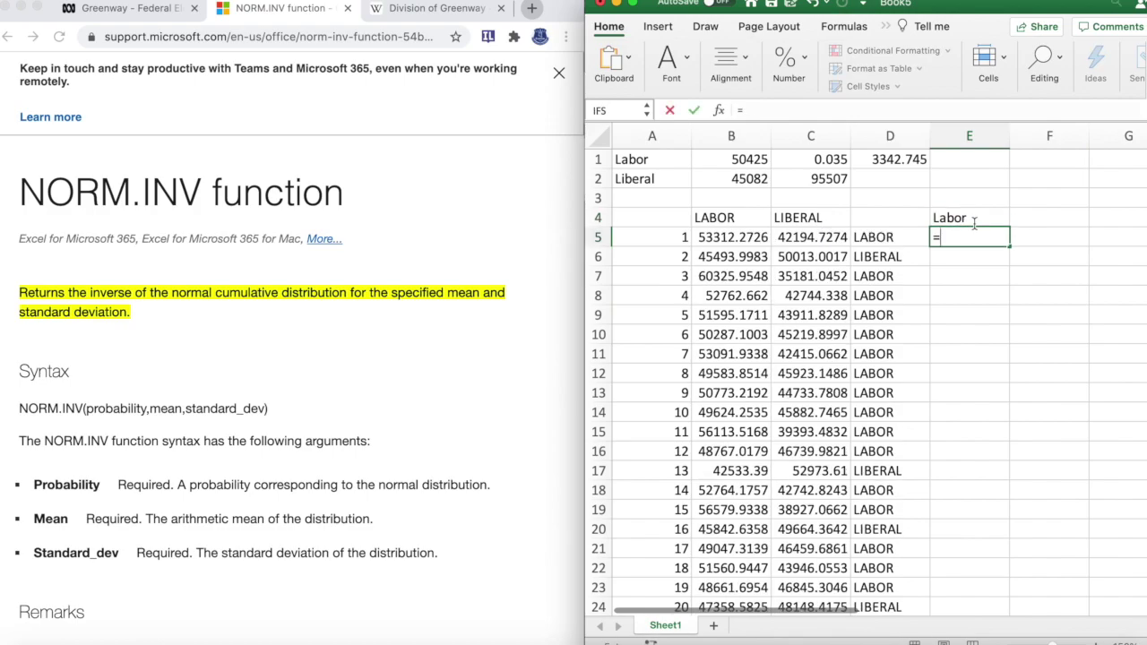
text(countif()
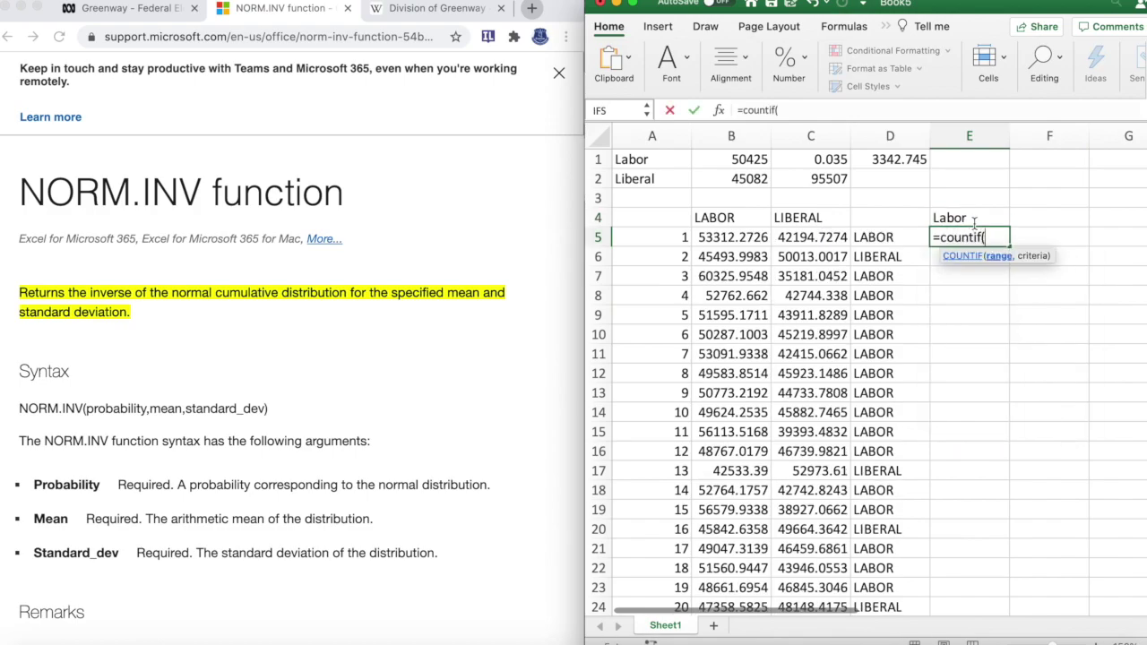
click(891, 235)
drag(891, 257, 920, 624)
scroll(1007, 483, up, 2)
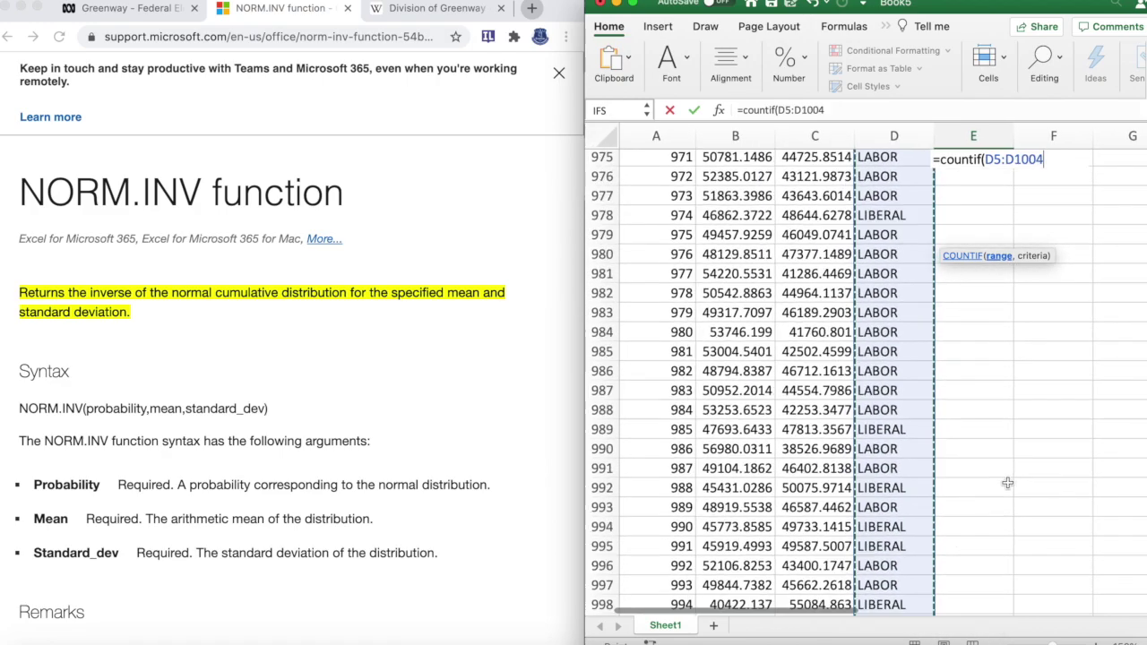
scroll(1007, 484, up, 20)
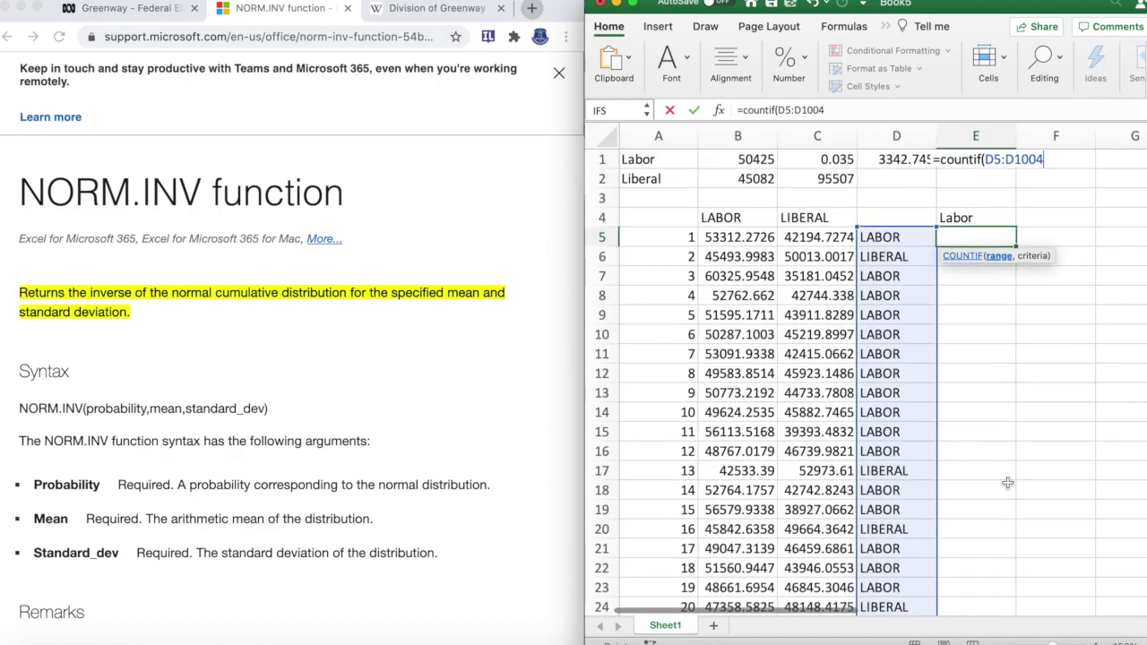
text(,)
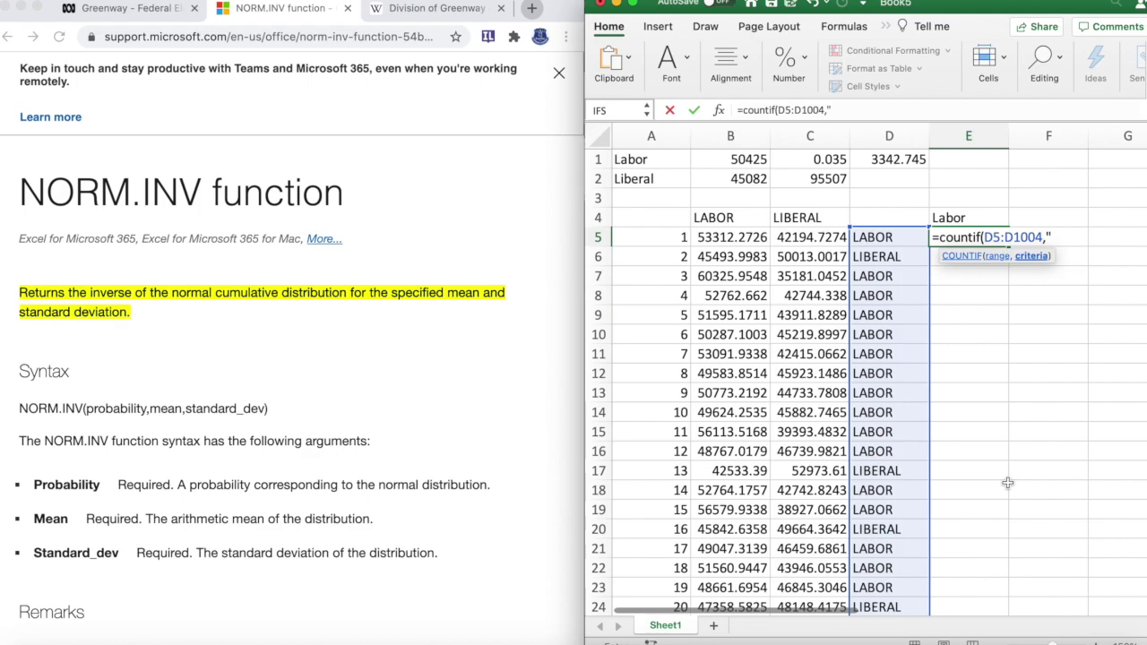
text(LABOR"))
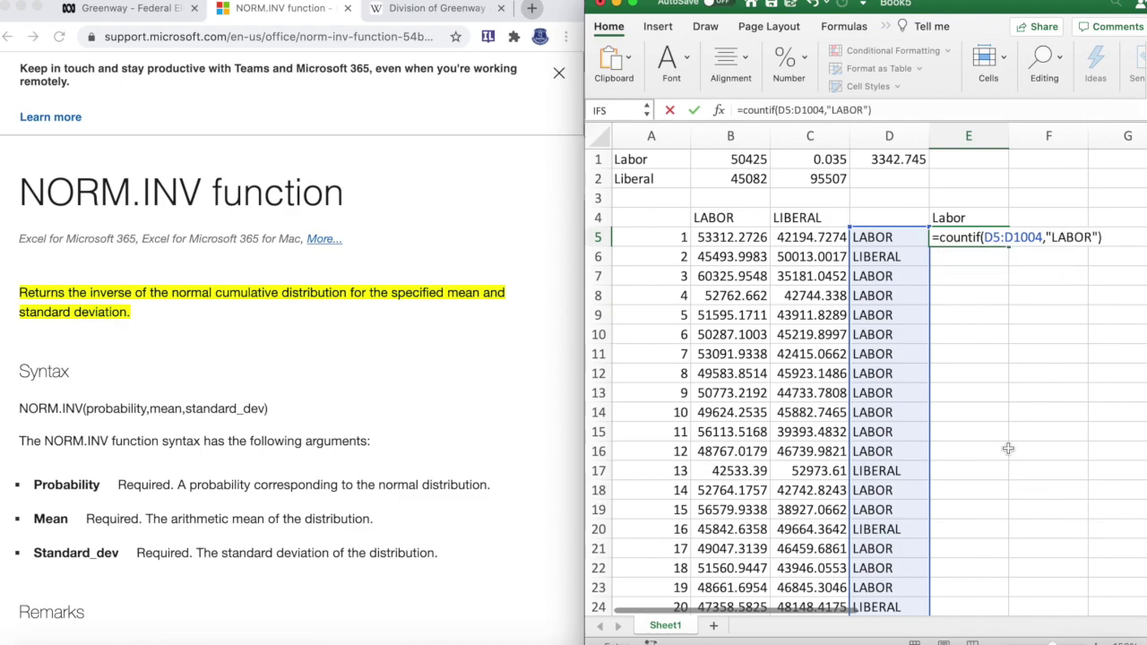
click(742, 109)
text(()
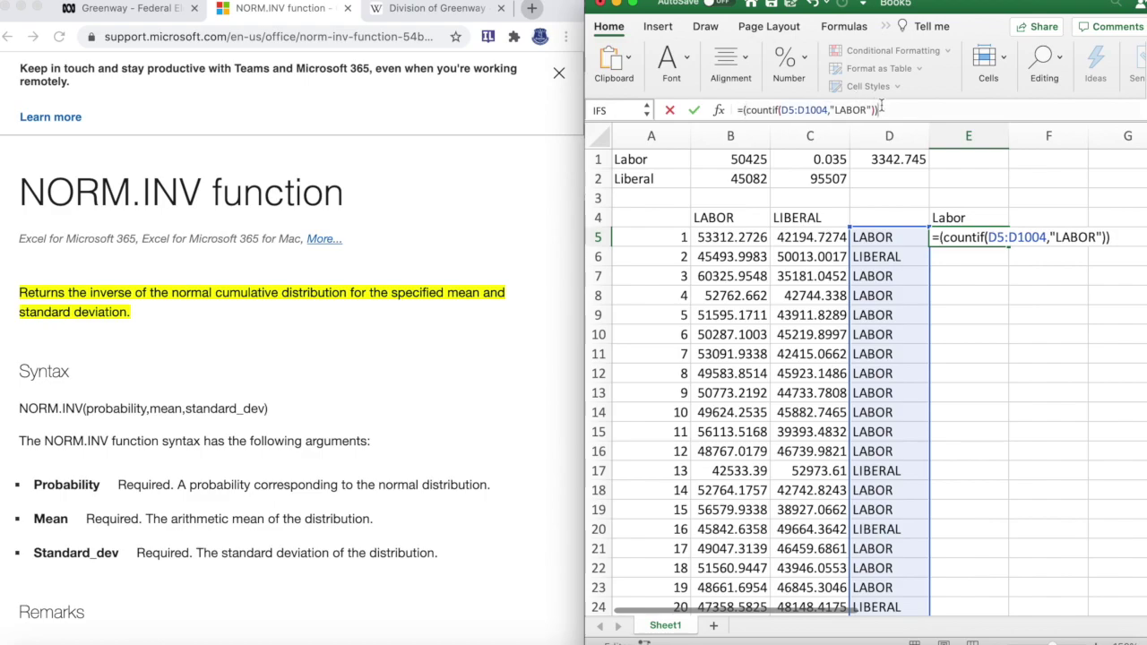
text(/1000)
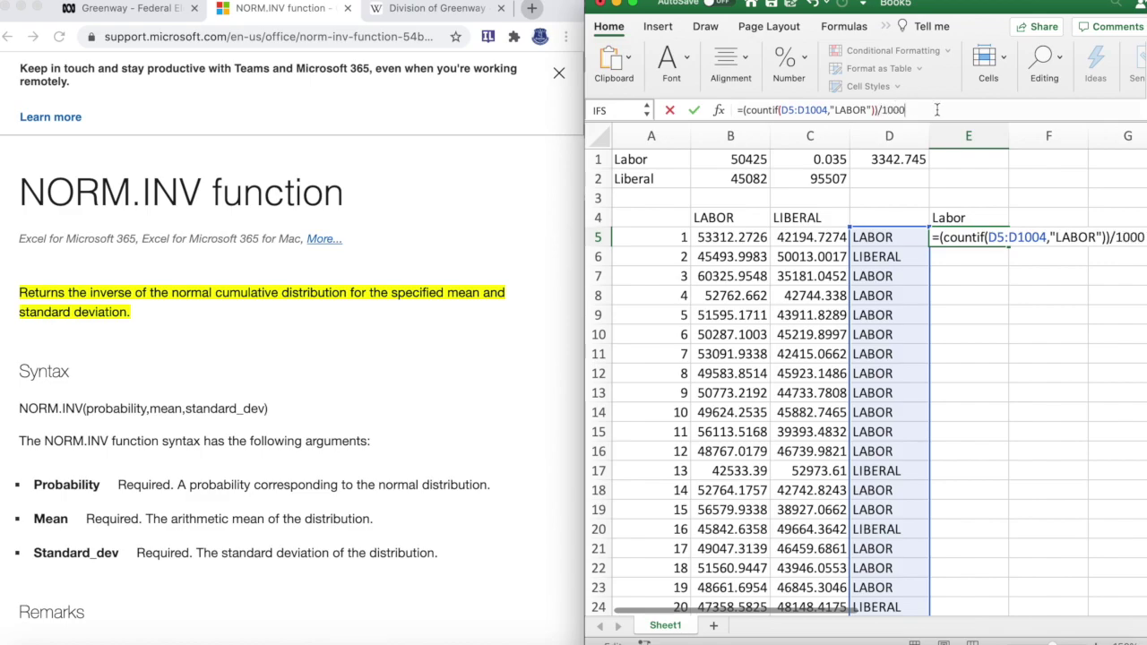
key(Return)
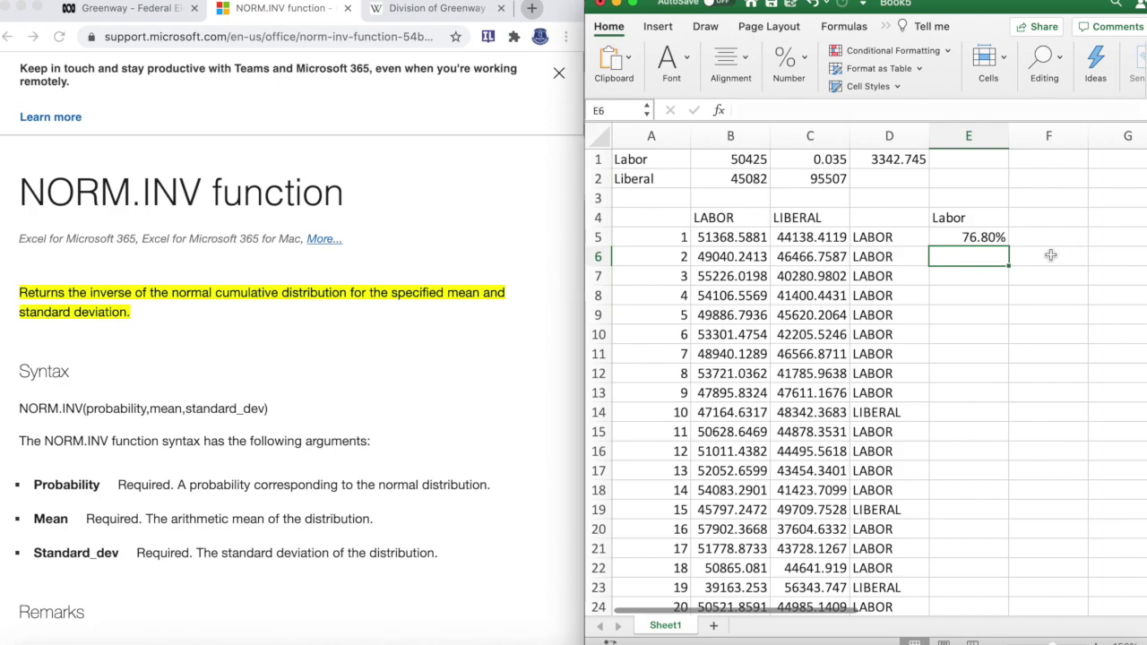
Step: Recalculate the simulation four times with F9, Labor's share ranging 77.00%–78.80%
key(F9)
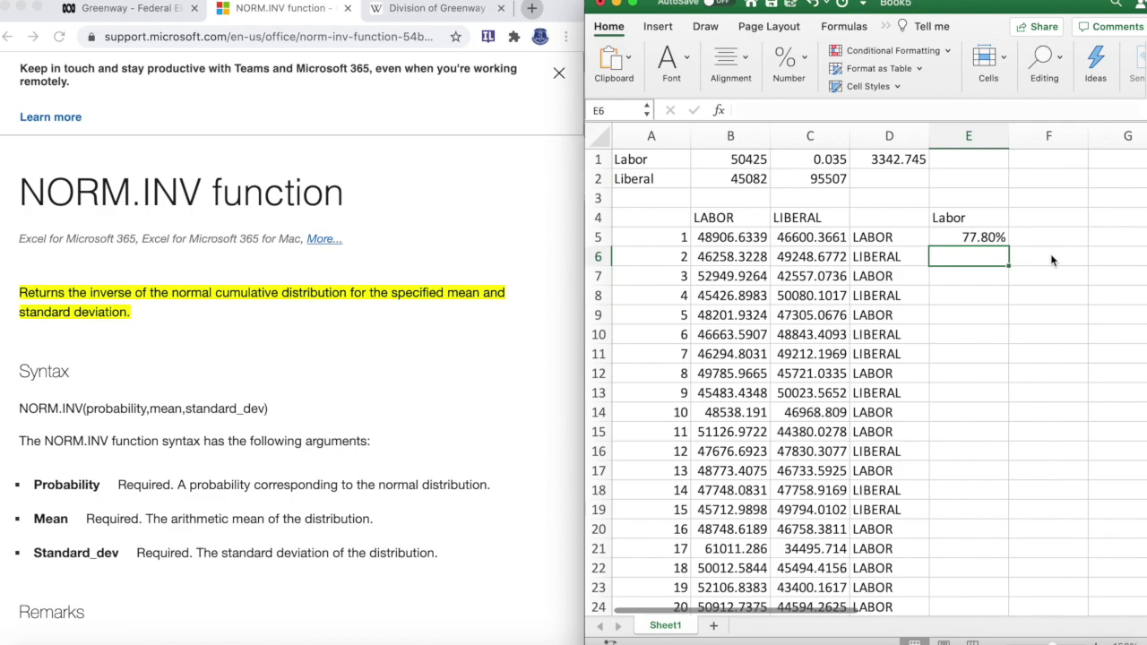
key(F9)
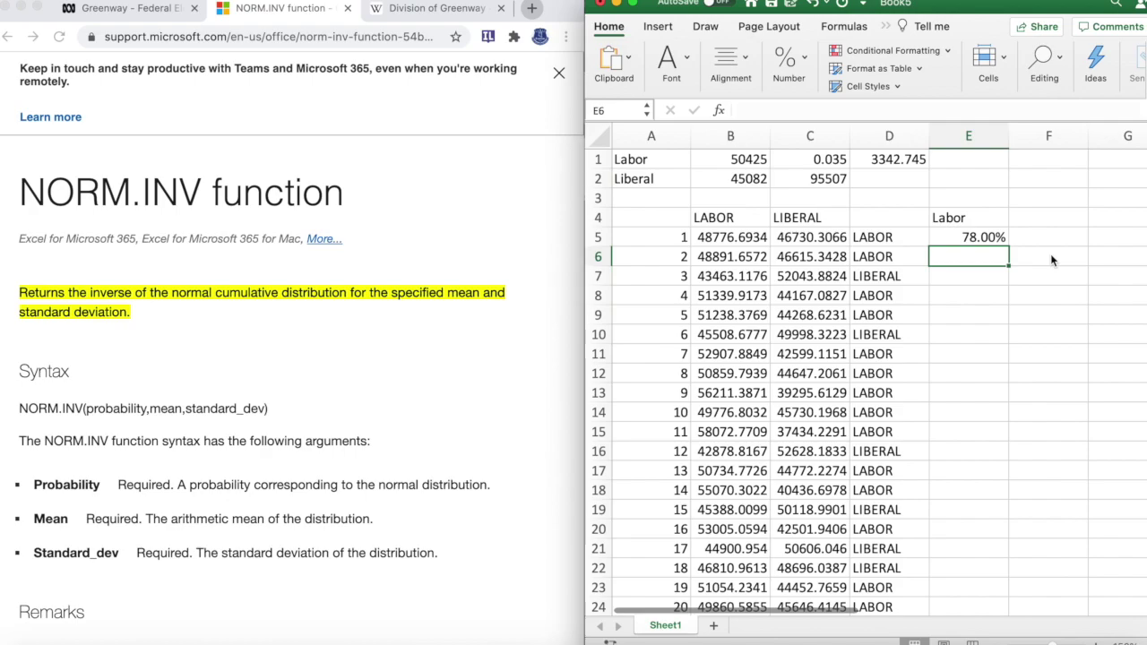
key(F9)
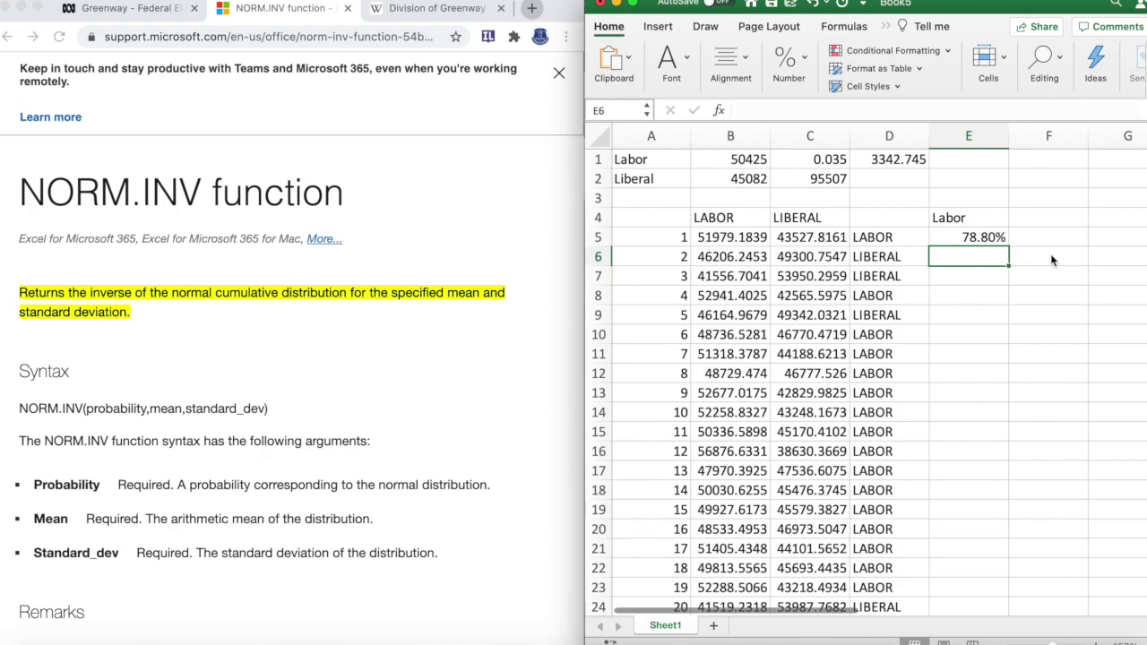
key(F9)
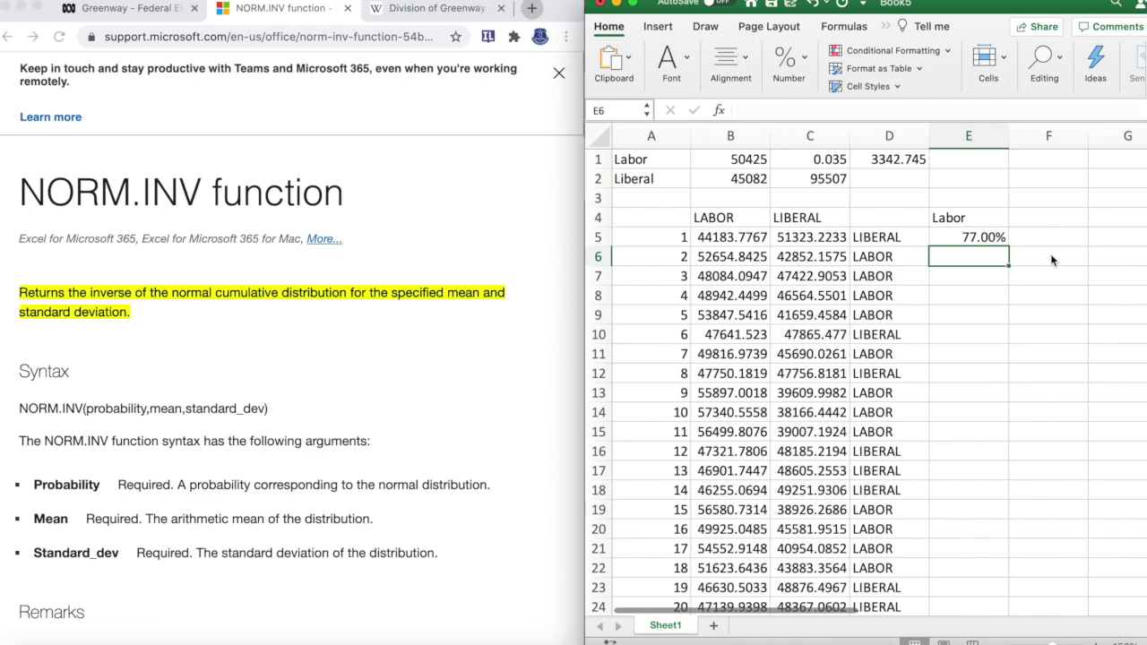
Step: Enter the heading 'Liberal' in cell F4
click(1041, 219)
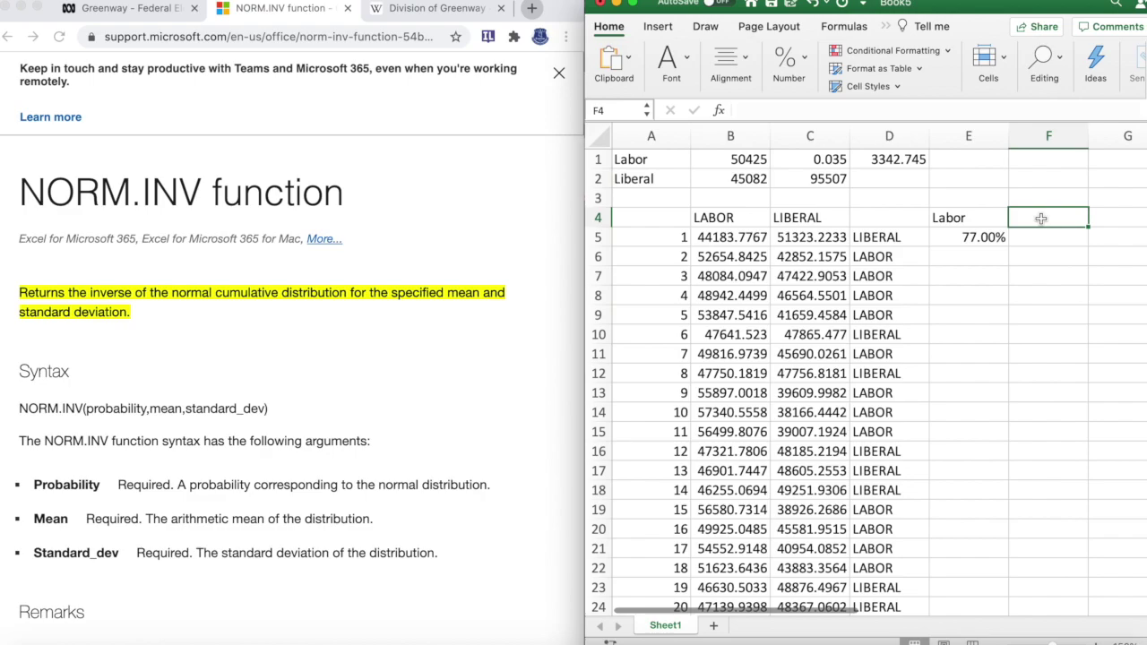
text(Liberal)
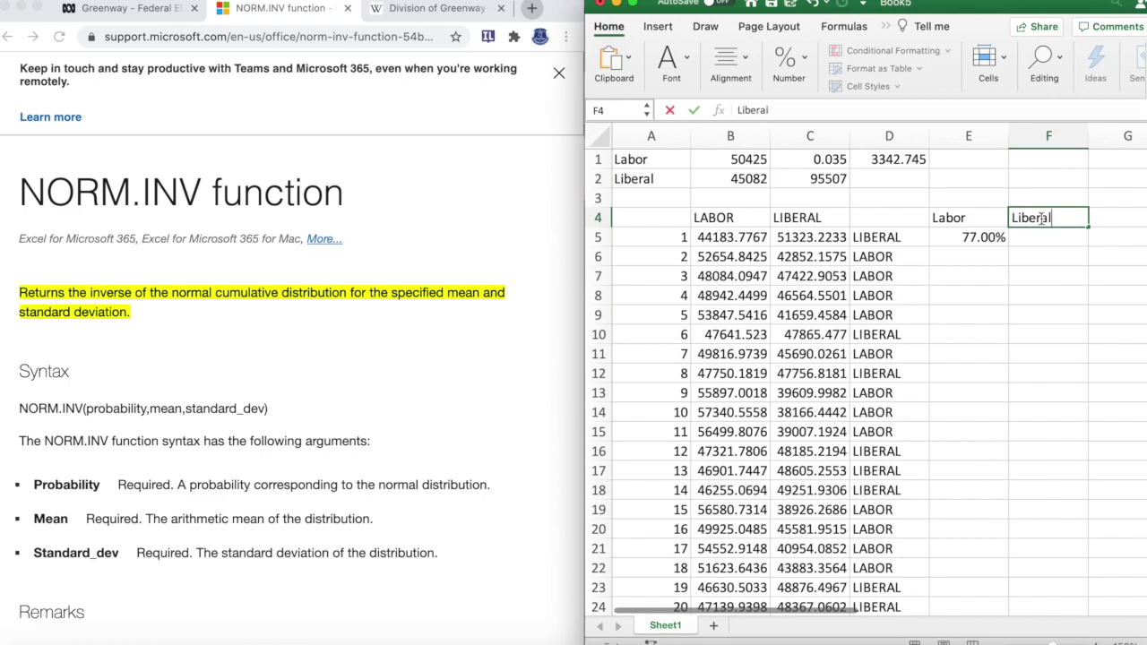
key(Return)
Step: In F5 enter =(COUNTIF(D5:D1005,"LIBERAL"))/1000 to get the Liberal win share, 0.208
text(=)
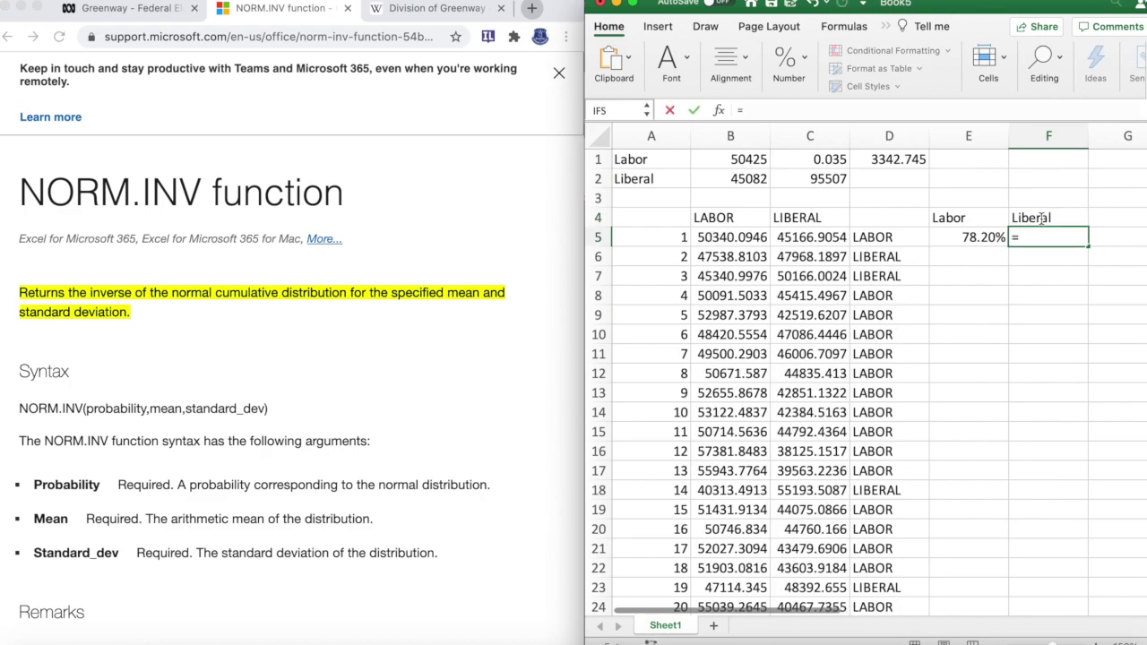
text(((countif)
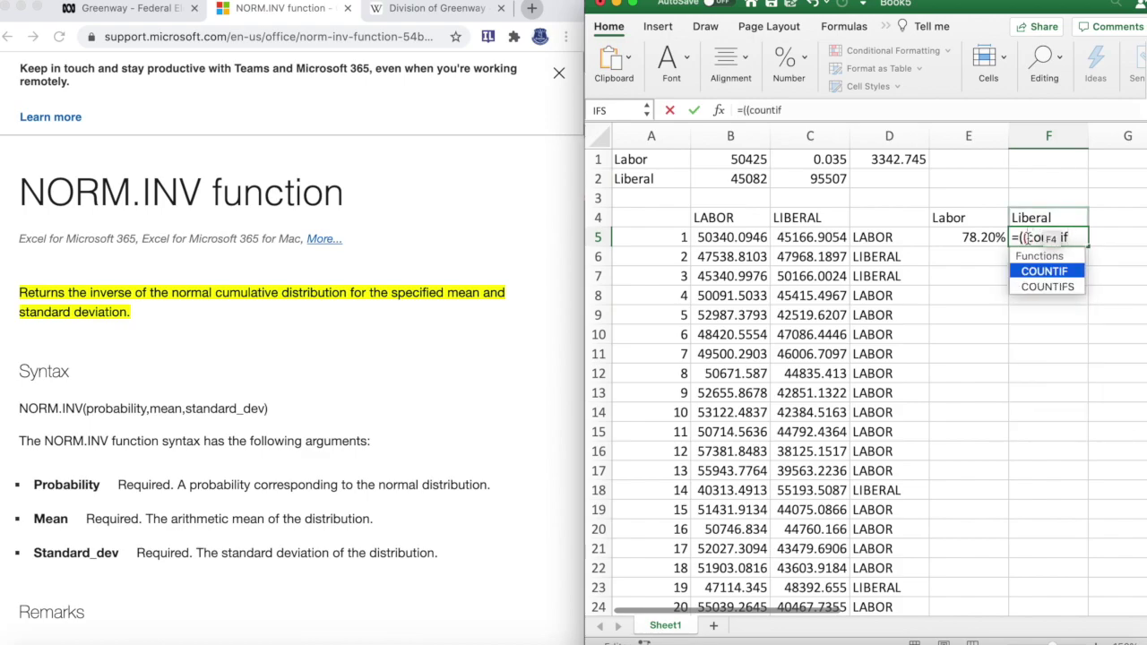
click(1027, 238)
key(BackSpace)
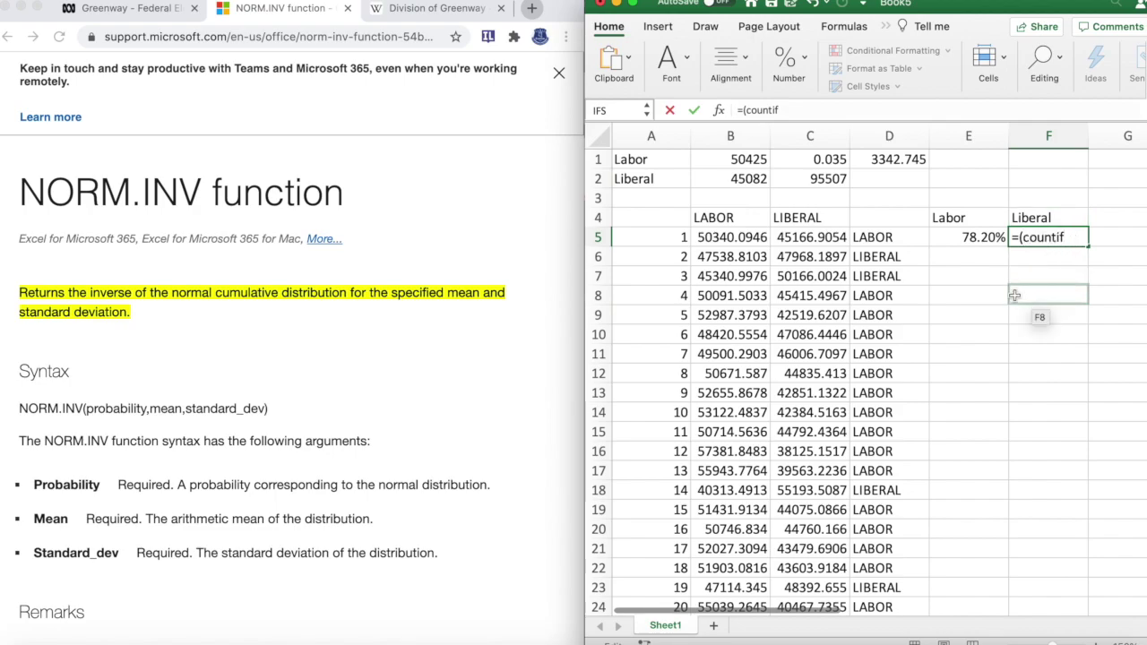
text(()
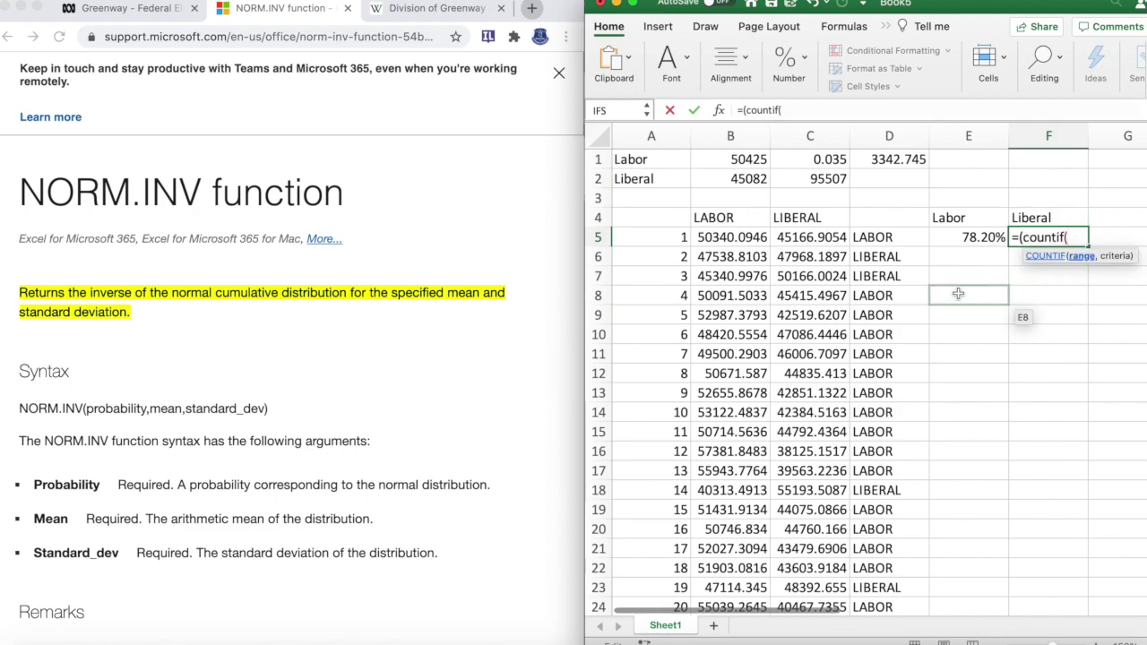
click(923, 244)
text(:)
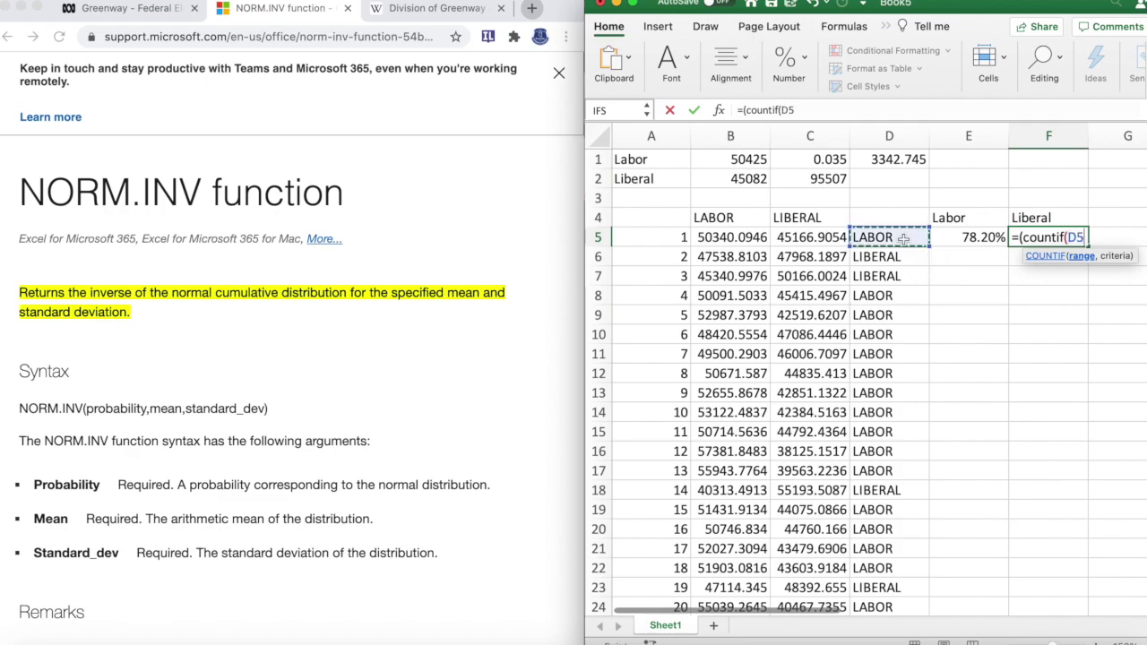
text(D1005)
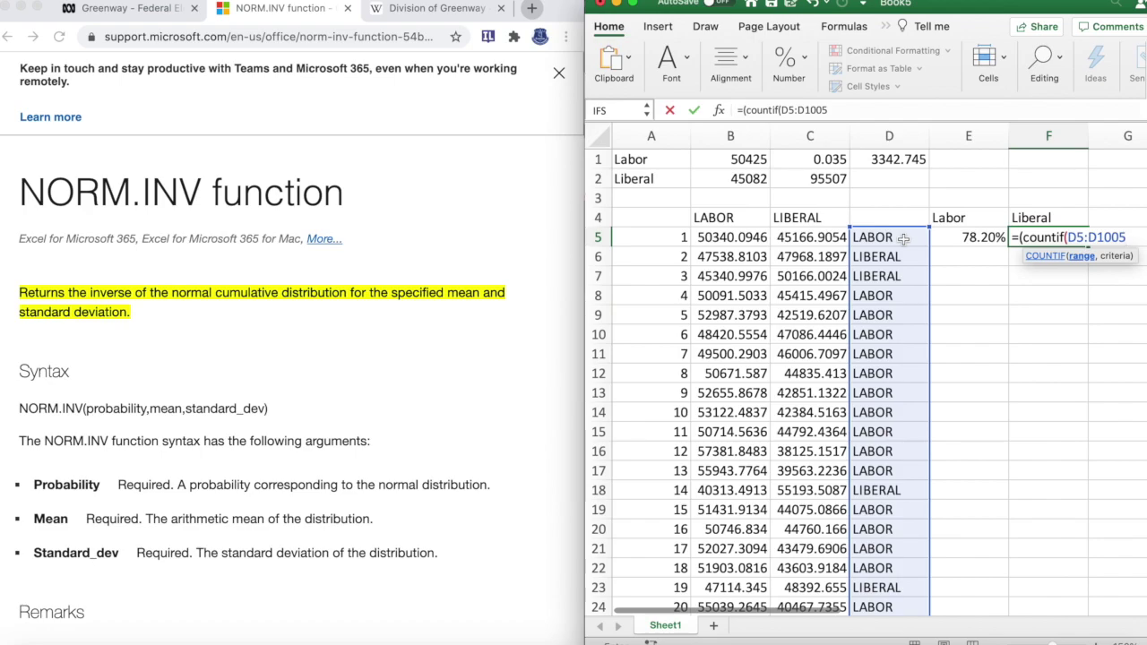
text(,"LIBERAL)
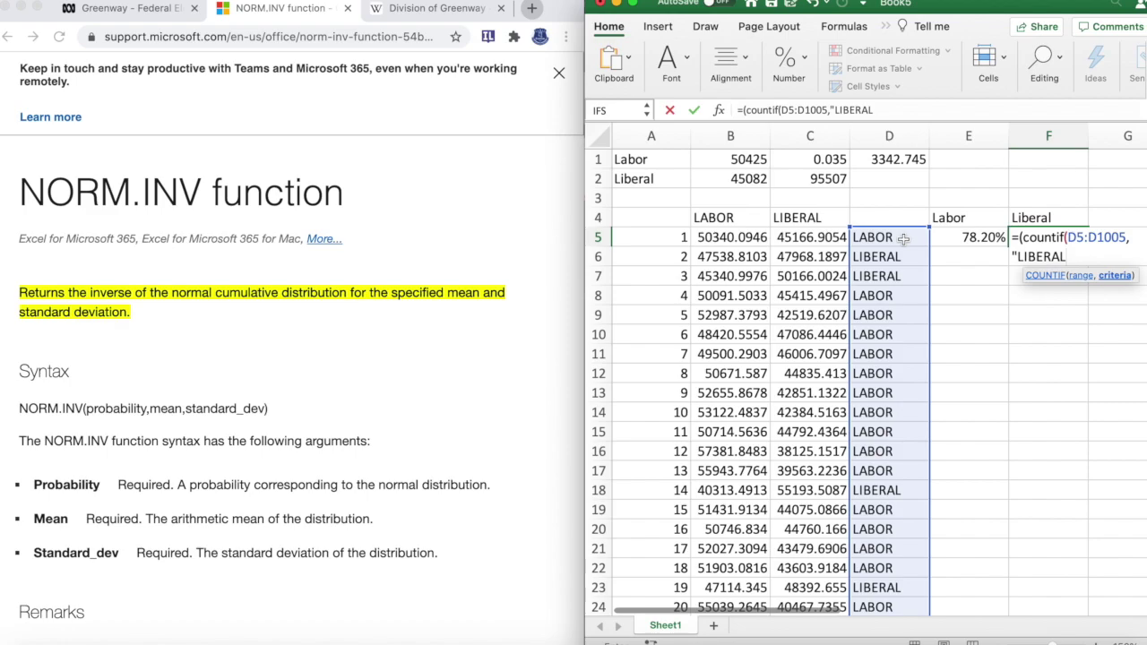
text("))
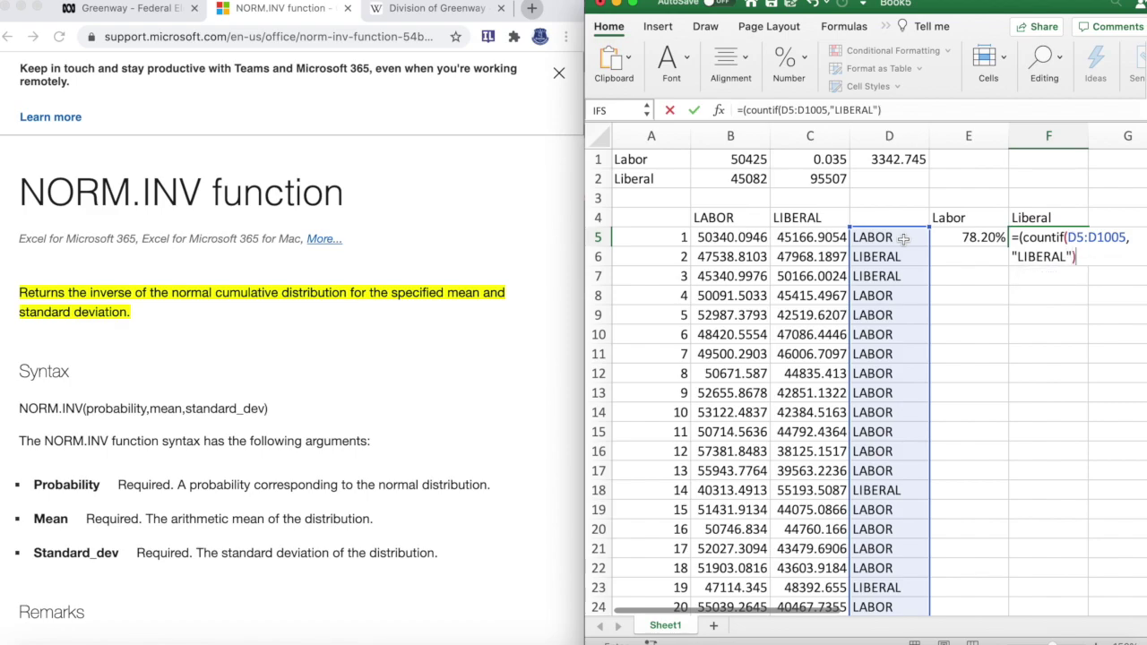
text()/1000)
key(Return)
Step: Format F5 as a percentage with two decimal places
key(Up)
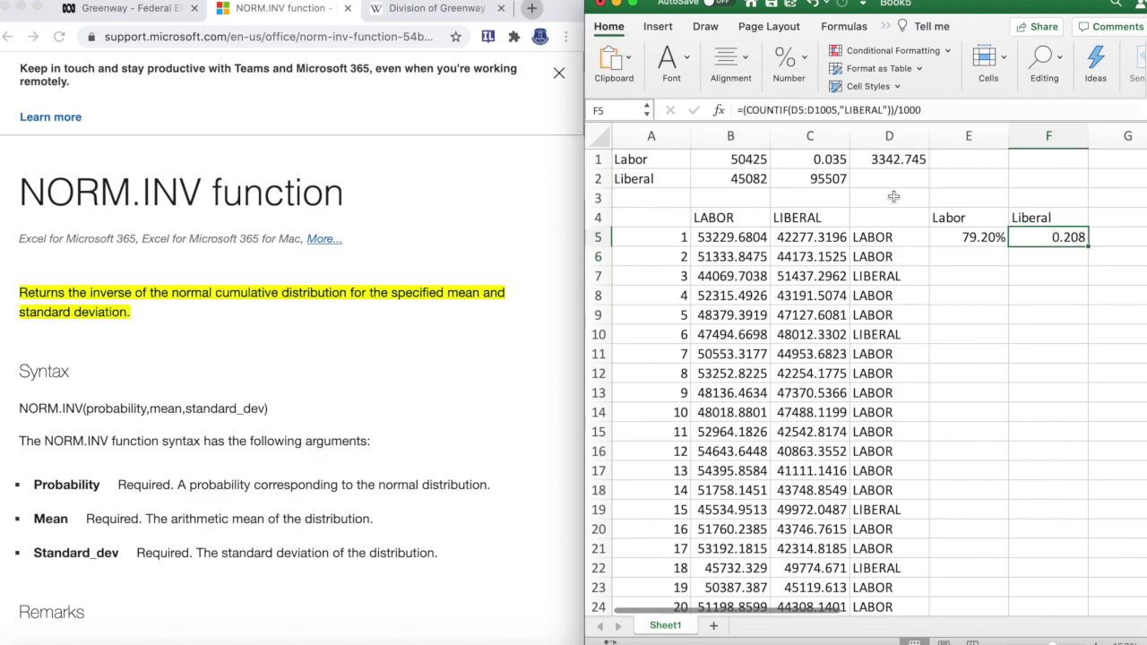
click(801, 55)
click(768, 135)
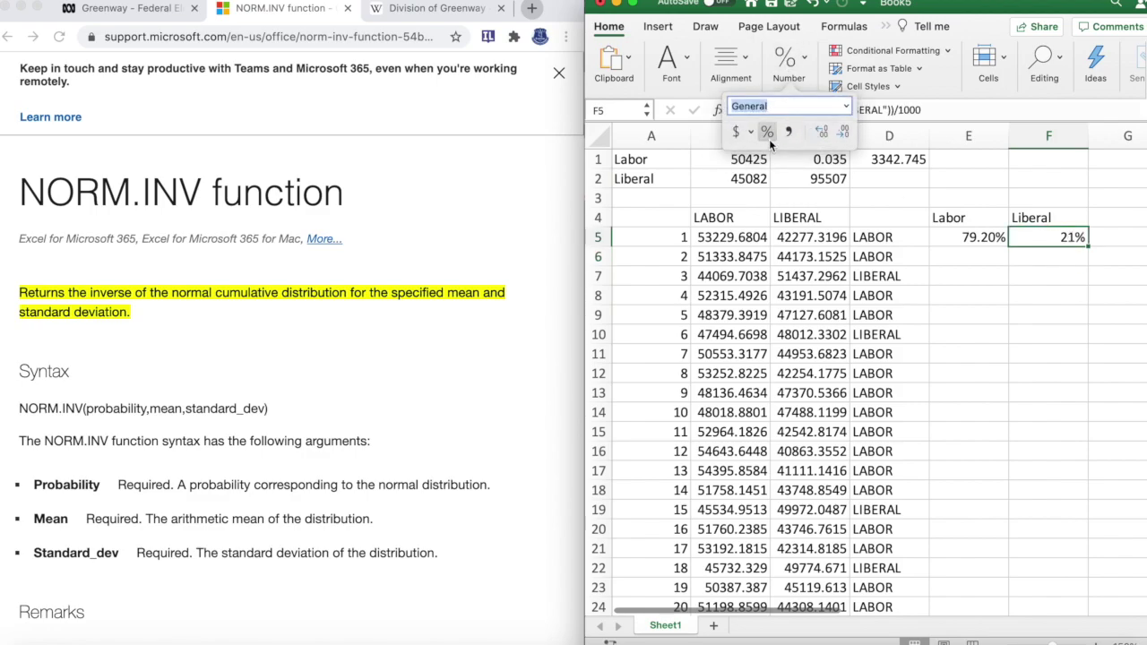
click(819, 134)
click(819, 134)
click(961, 309)
Step: Recalculate the simulated elections several times, ending at 78.80% Labor and 21.20% Liberal
click(970, 334)
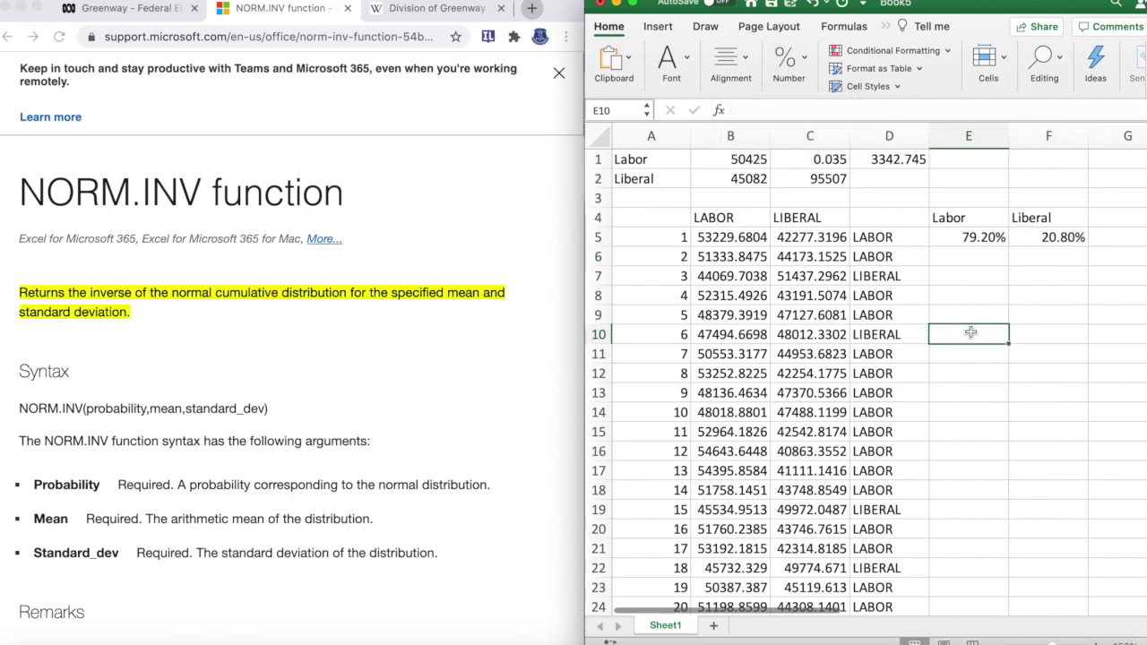
key(Delete)
click(999, 291)
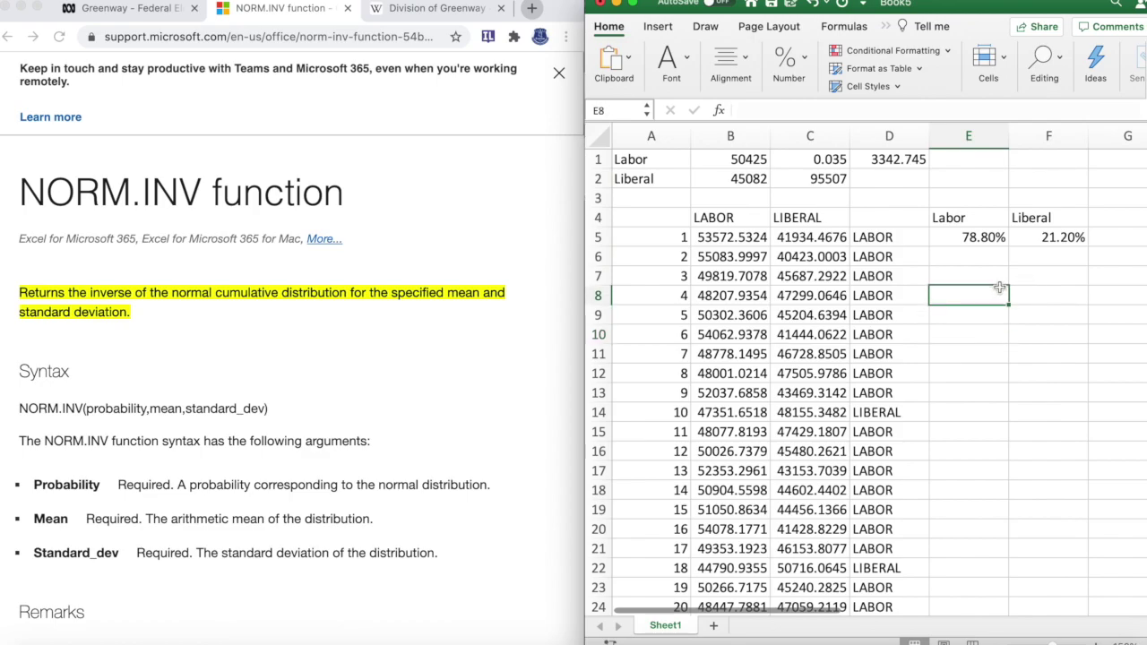
key(Delete)
key(Delete)
key(Delete)
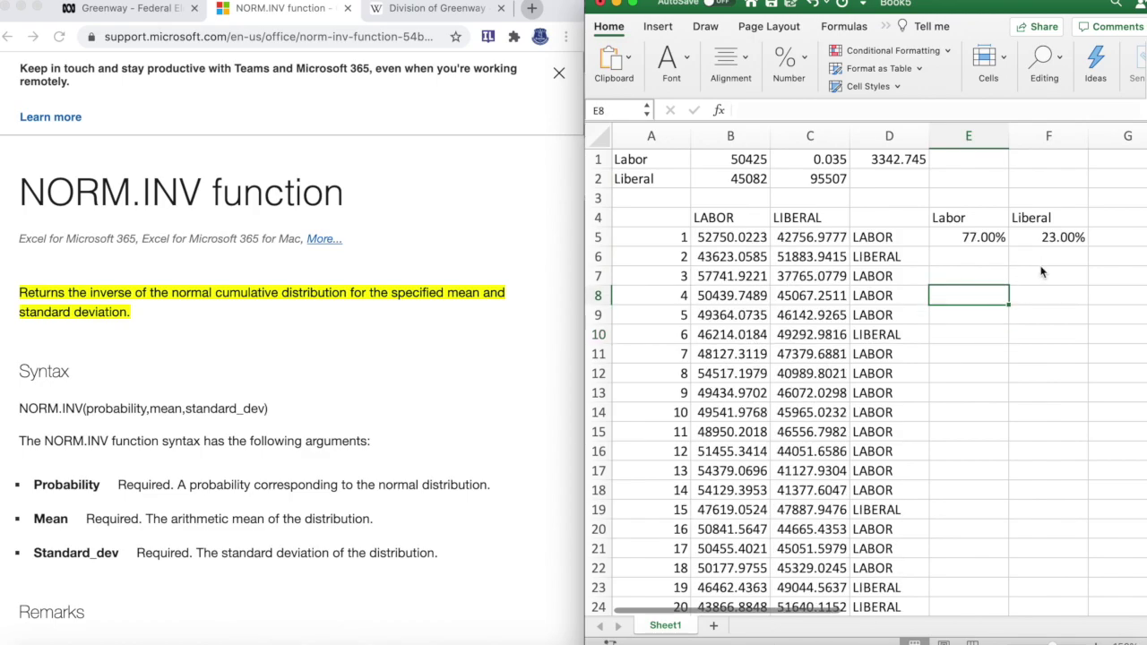
key(Delete)
key(Delete)
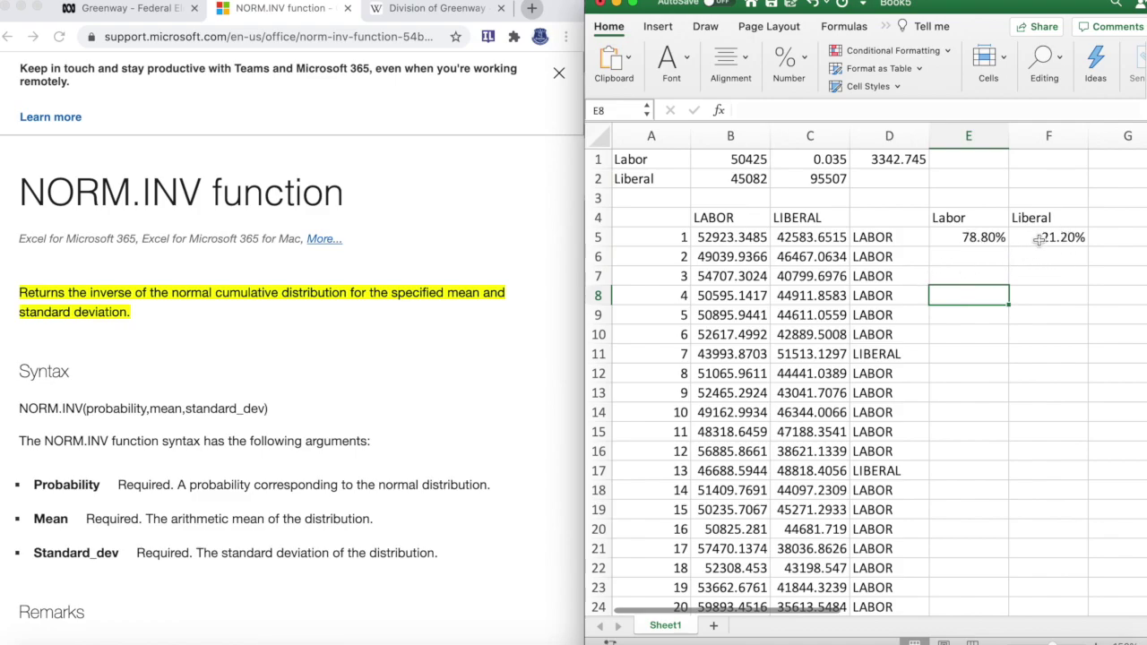
click(1013, 273)
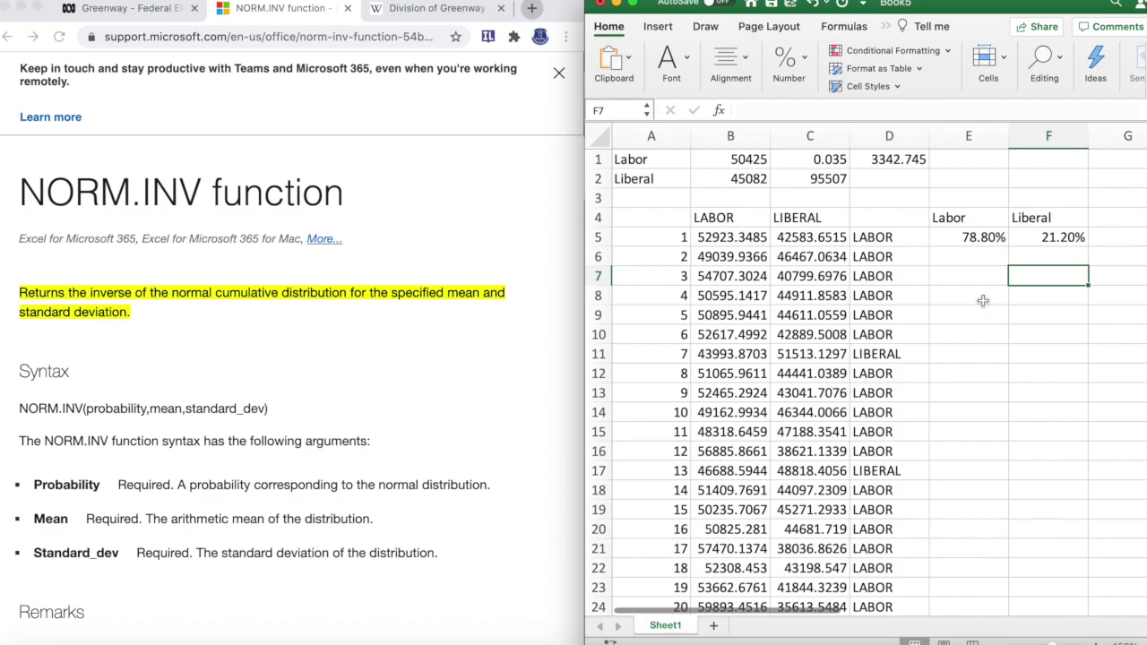
click(161, 9)
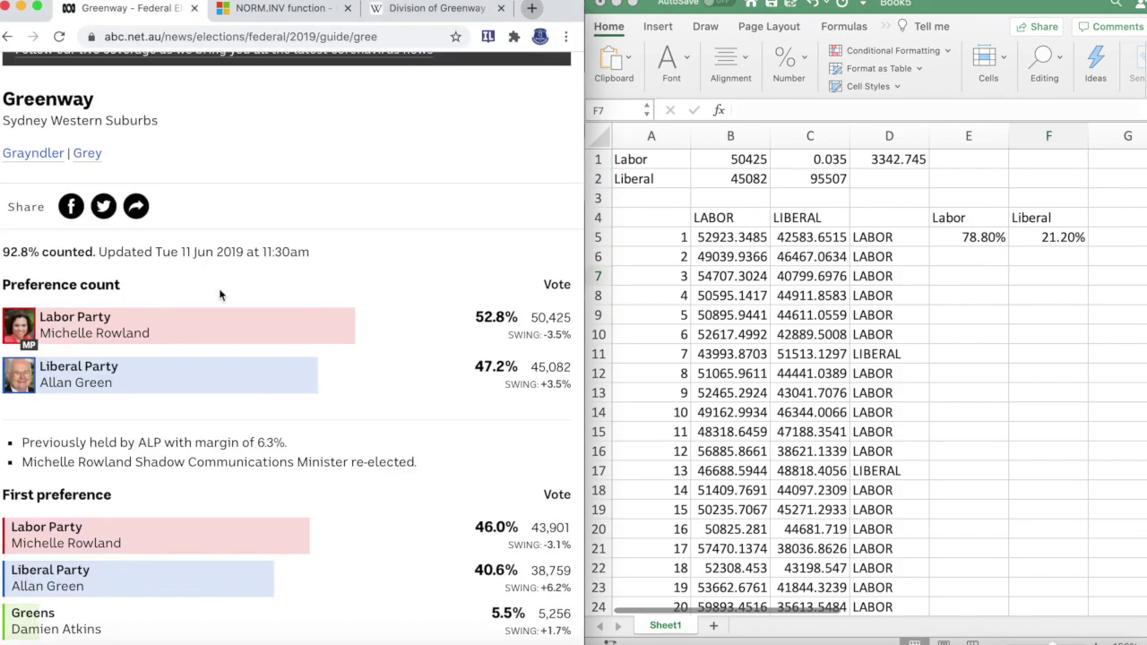
Step: Compare the ABC Greenway results (Labor 52.8%, Liberal 47.2%) with the spreadsheet's simulated shares
scroll(273, 358, down, 1)
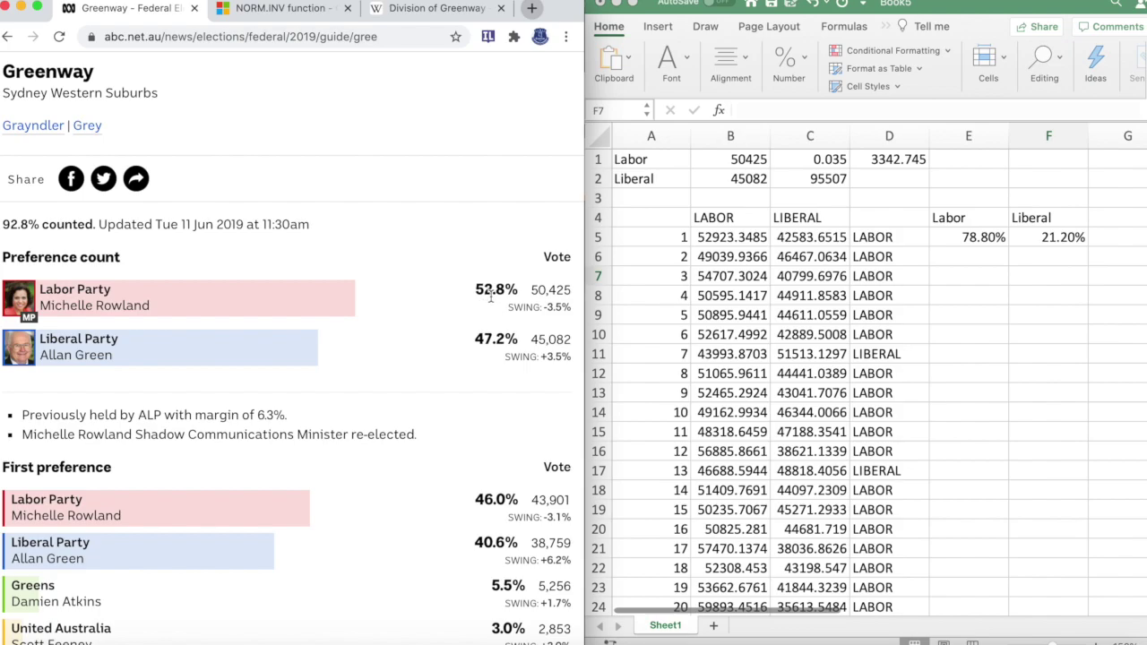
click(1007, 260)
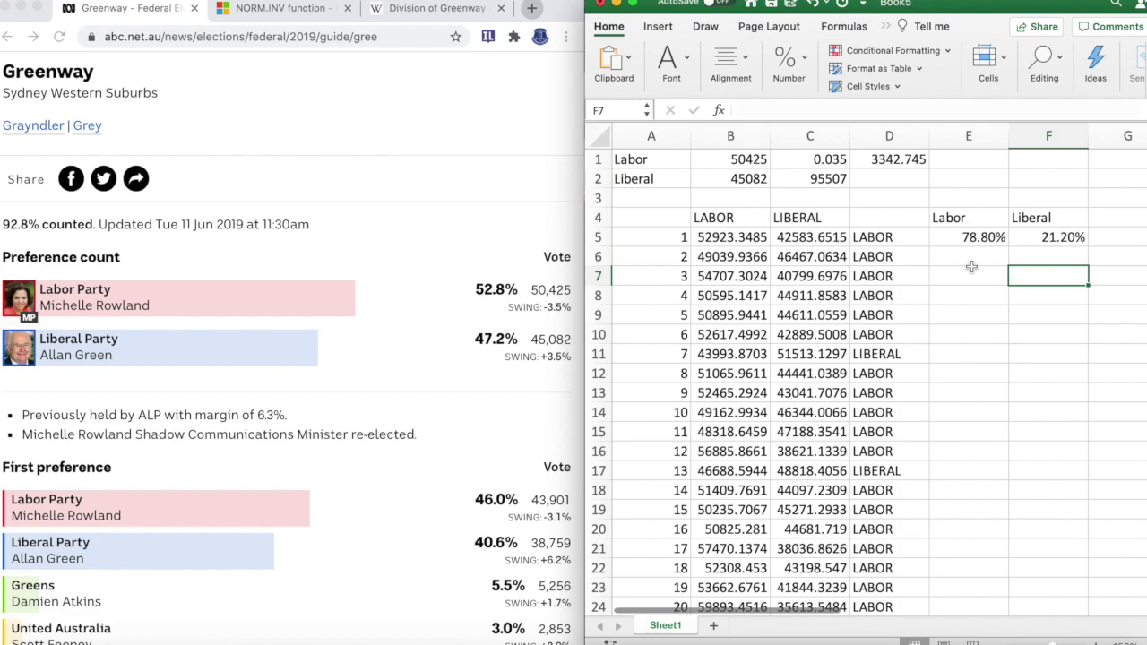
click(971, 269)
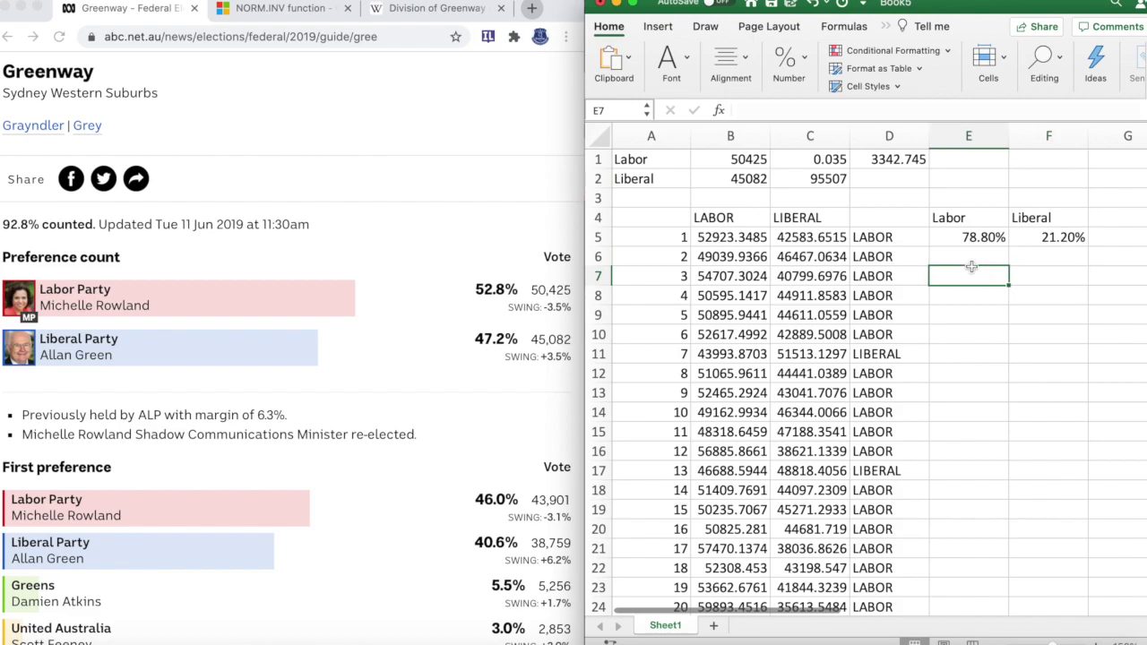